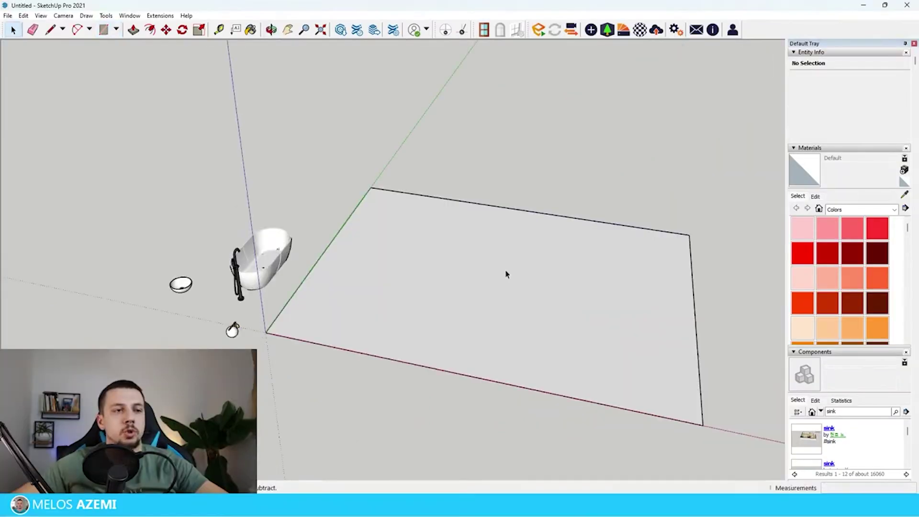
# Offset the floor rectangle's outline inward to form the wall-thickness strip around the room.
pyautogui.click(507, 273)
pyautogui.moveTo(507, 274); pyautogui.dragTo(527, 312, button='middle')
pyautogui.press('f')
pyautogui.scroll(3, 593, 242)
pyautogui.click(608, 204)
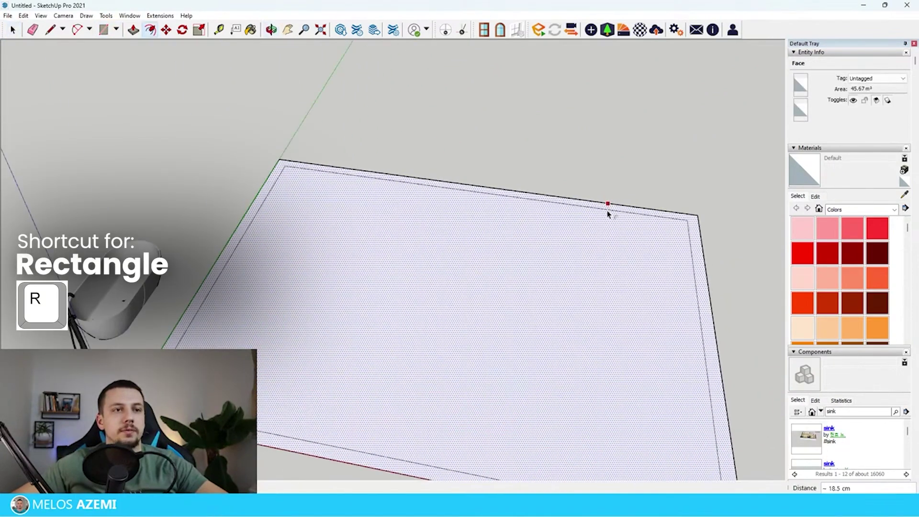
pyautogui.click(605, 224)
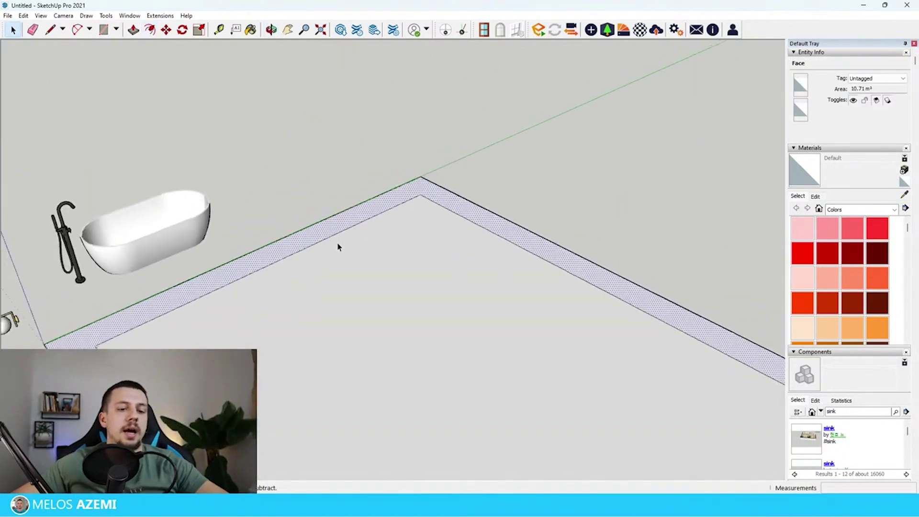
# Draw two rectangles across the wall strip along the green axis to mark the door and window openings.
pyautogui.press('r')
pyautogui.scroll(2, 355, 199)
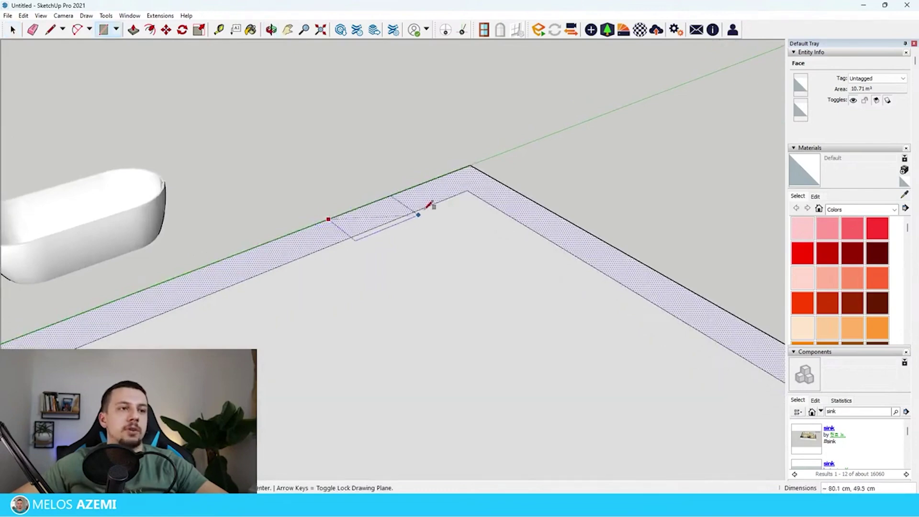
pyautogui.click(441, 200)
pyautogui.scroll(-4, 499, 181)
pyautogui.scroll(2, 302, 235)
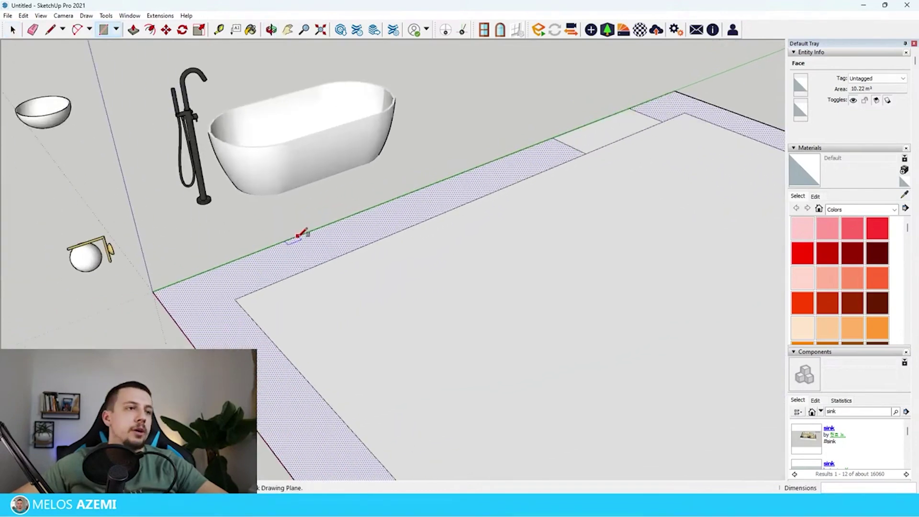
pyautogui.click(443, 219)
pyautogui.scroll(-6, 441, 207)
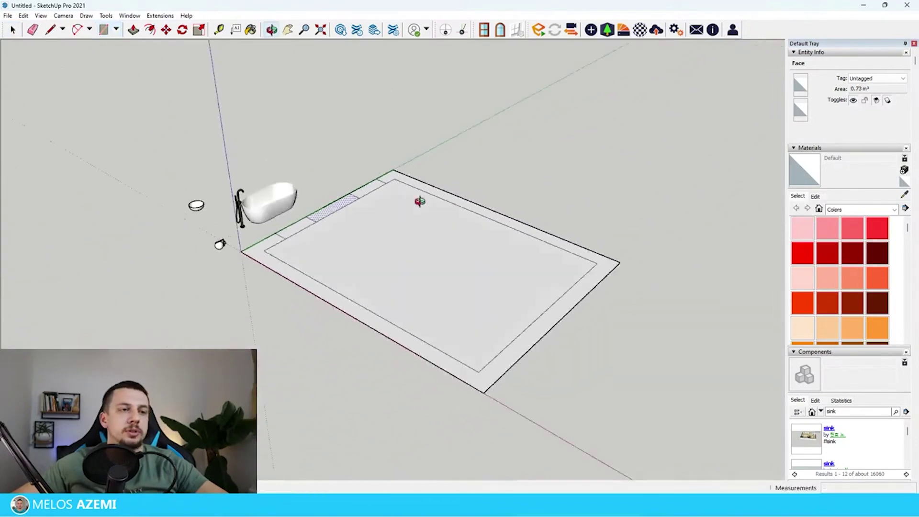
# Push/Pull the remaining wall strip upward to raise the room's walls, leaving the openings out.
pyautogui.press('space')
pyautogui.press('p')
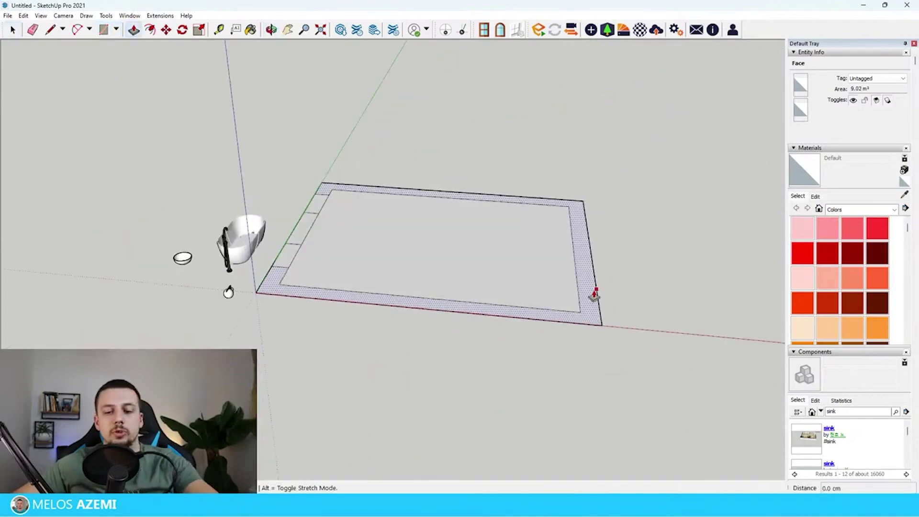
pyautogui.click(594, 287)
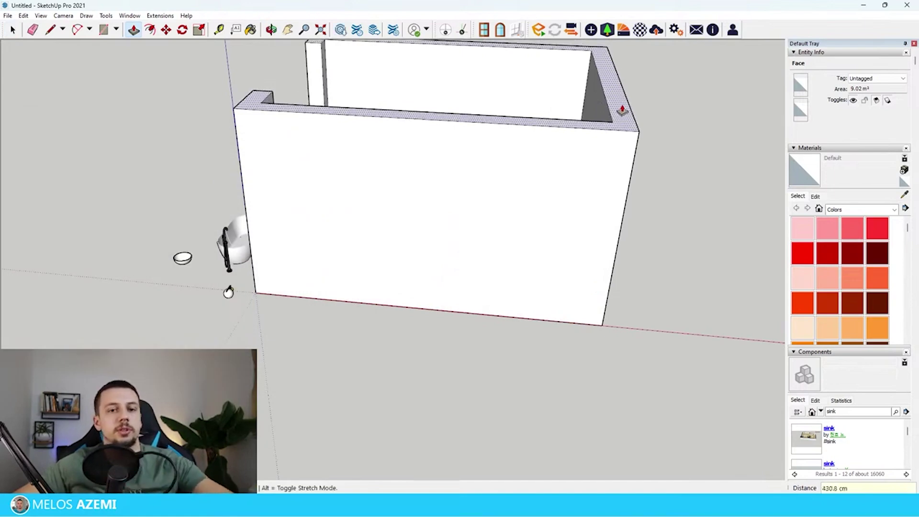
pyautogui.press('Return')
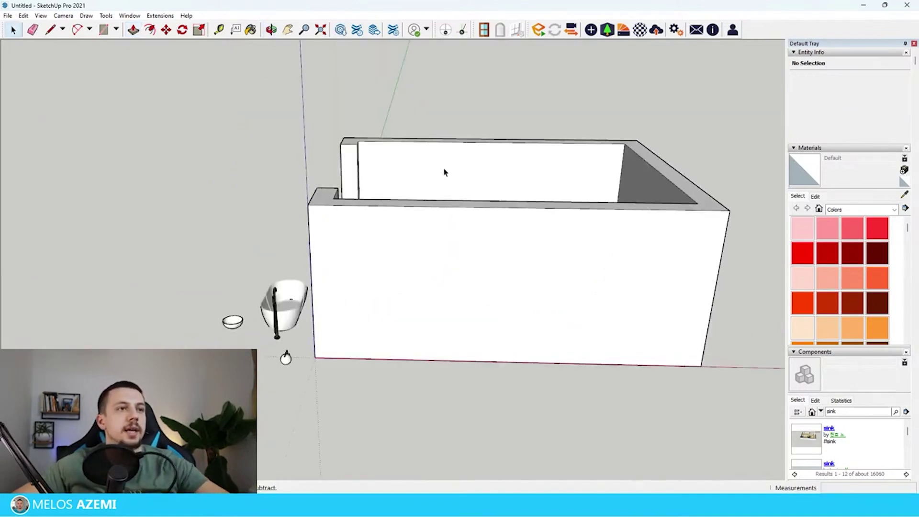
# Draw a thin full-length rectangle along the upper edge of the long back wall's inner face.
pyautogui.press('p')
pyautogui.scroll(3, 470, 151)
pyautogui.moveTo(472, 152); pyautogui.dragTo(395, 122, button='middle')
pyautogui.press('r')
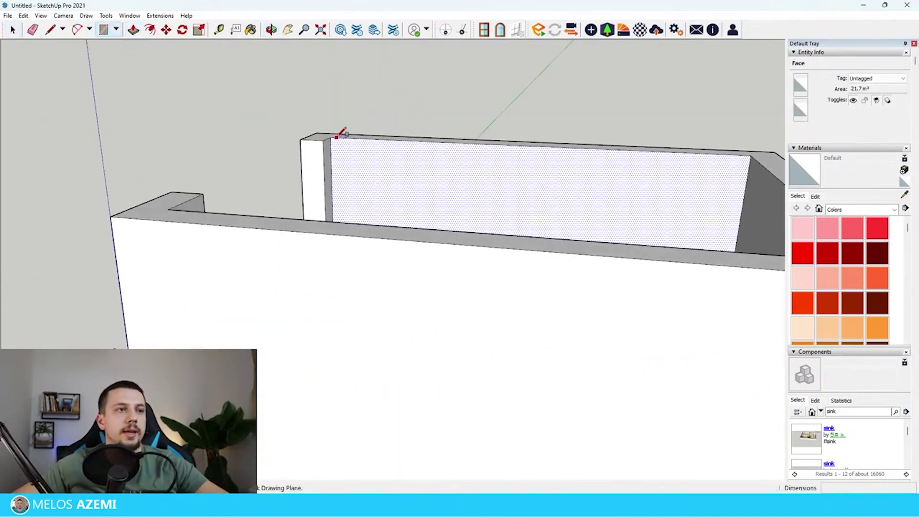
pyautogui.moveTo(337, 137); pyautogui.dragTo(383, 153, button='middle')
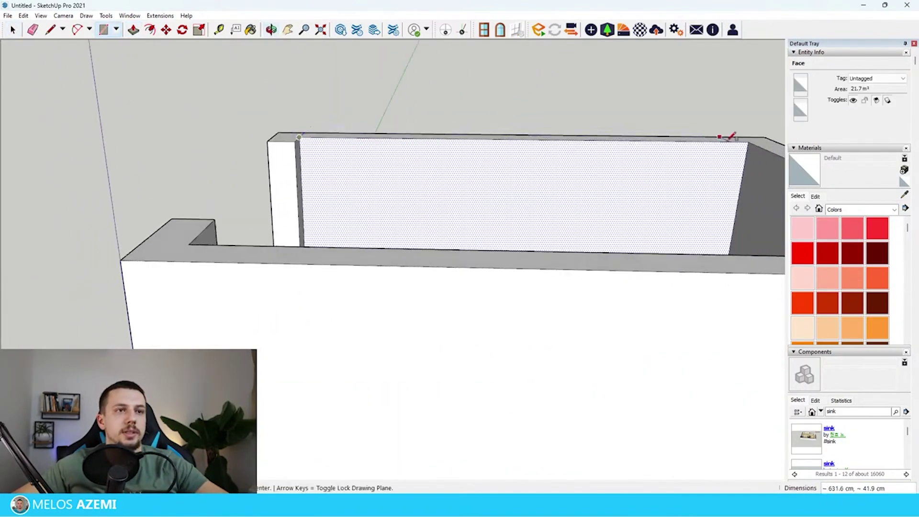
pyautogui.click(747, 158)
# Push/Pull the thin strip across the room to the opposite wall to close it with a ceiling.
pyautogui.press('p')
pyautogui.scroll(-5, 584, 189)
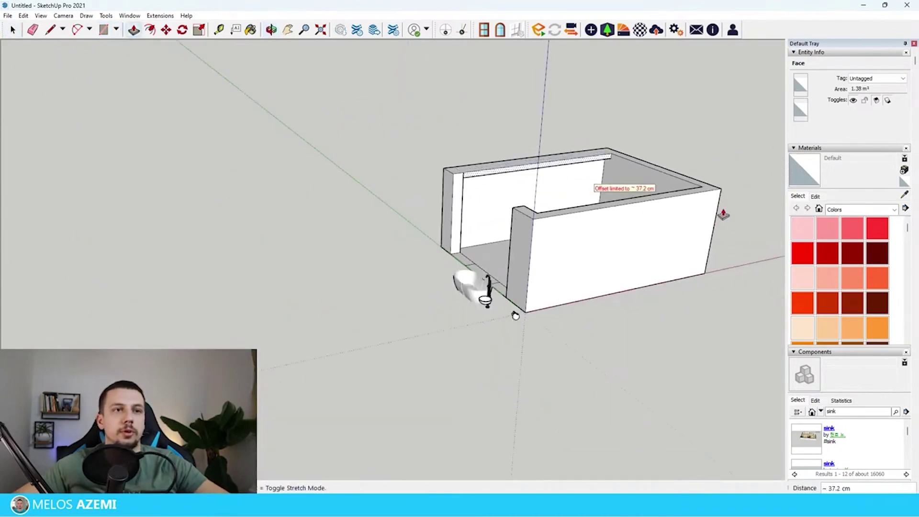
pyautogui.click(589, 161)
pyautogui.click(699, 187)
pyautogui.press('space')
# Place a horizontal section plane on the room's ceiling, accepting the default name and symbol.
pyautogui.scroll(-4, 689, 187)
pyautogui.moveTo(685, 188); pyautogui.dragTo(630, 203, button='middle')
pyautogui.scroll(4, 692, 242)
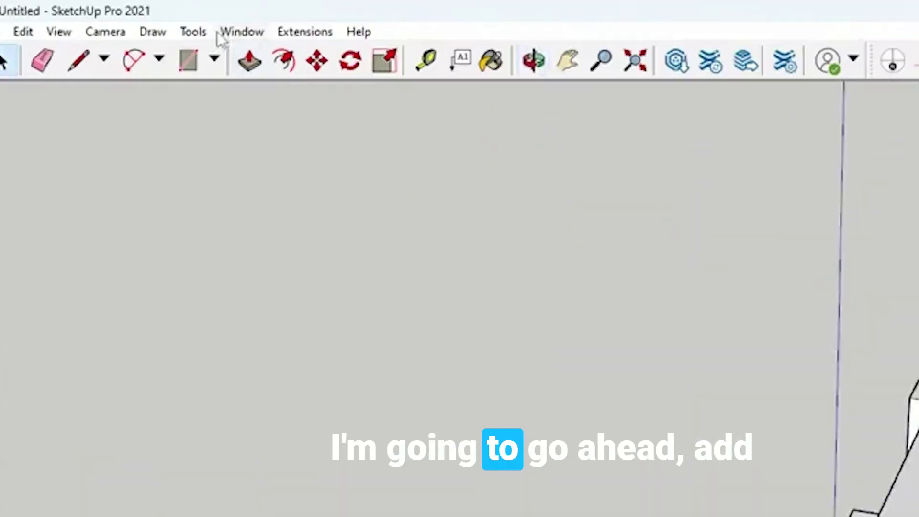
pyautogui.click(106, 16)
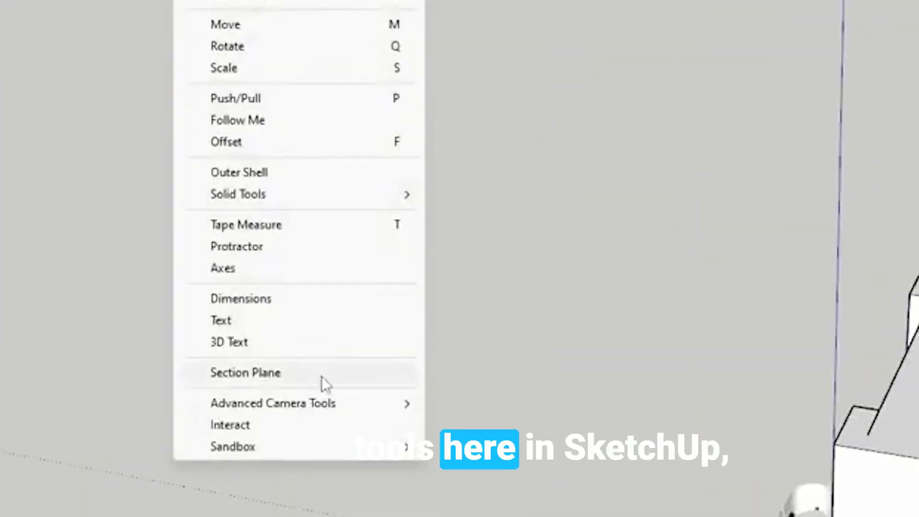
pyautogui.click(327, 374)
pyautogui.click(551, 238)
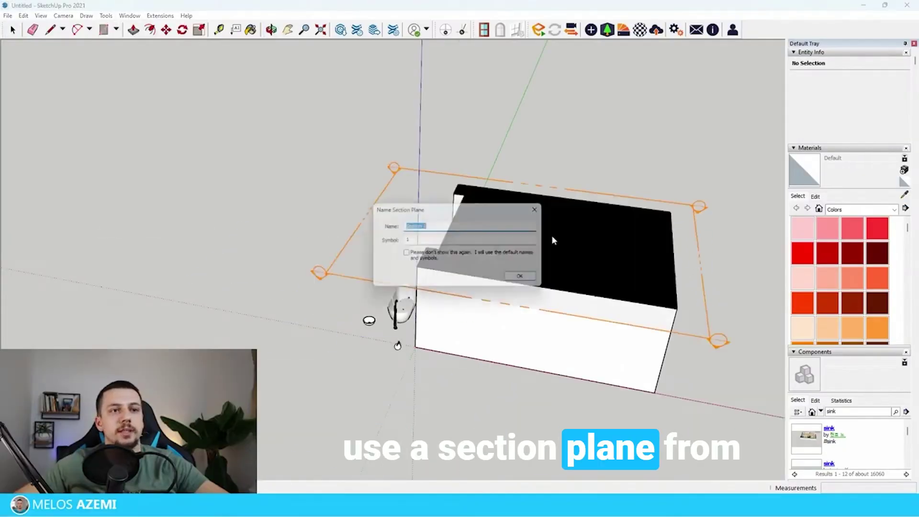
pyautogui.press('Return')
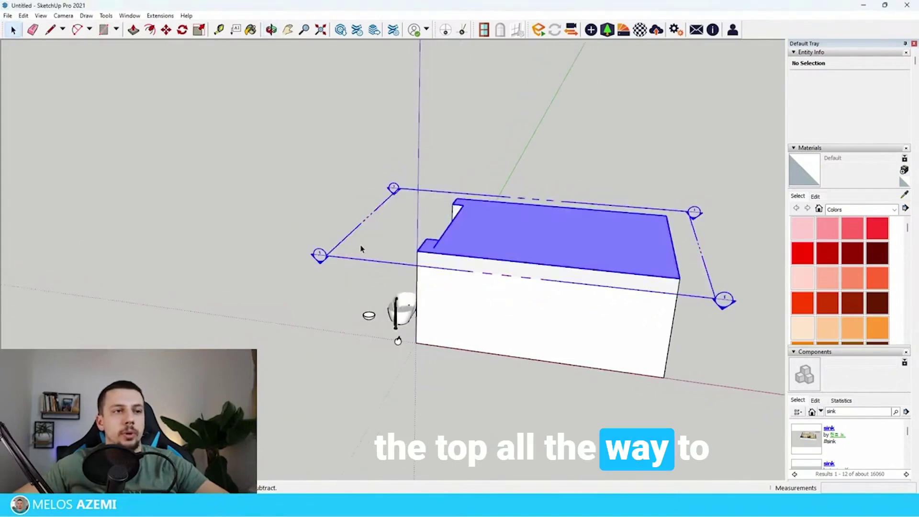
# Lower the section plane below the ceiling to cut the room open from above.
pyautogui.click(364, 240)
pyautogui.moveTo(364, 246); pyautogui.dragTo(401, 272, button='middle')
pyautogui.scroll(4, 401, 273)
pyautogui.doubleClick(378, 296)
pyautogui.click(371, 301)
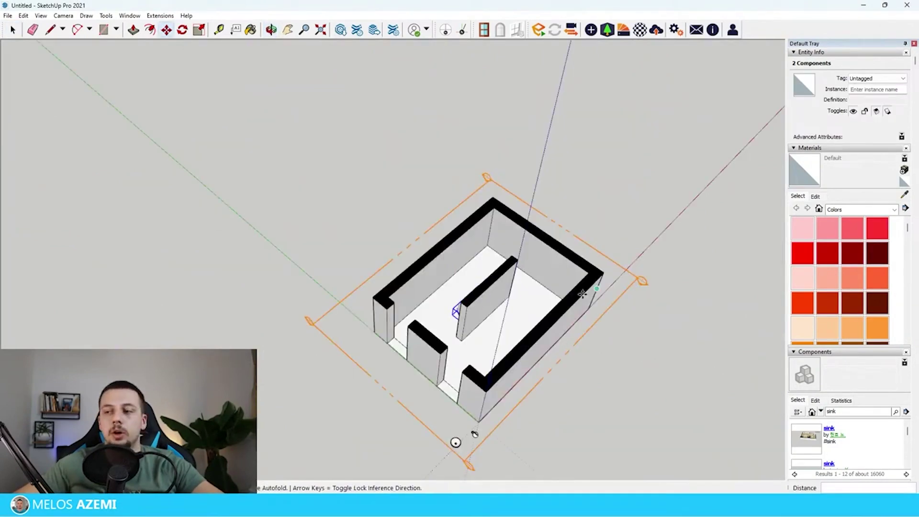
pyautogui.scroll(4, 531, 309)
pyautogui.moveTo(472, 314); pyautogui.dragTo(405, 332, button='middle')
pyautogui.press('space')
pyautogui.click(486, 337)
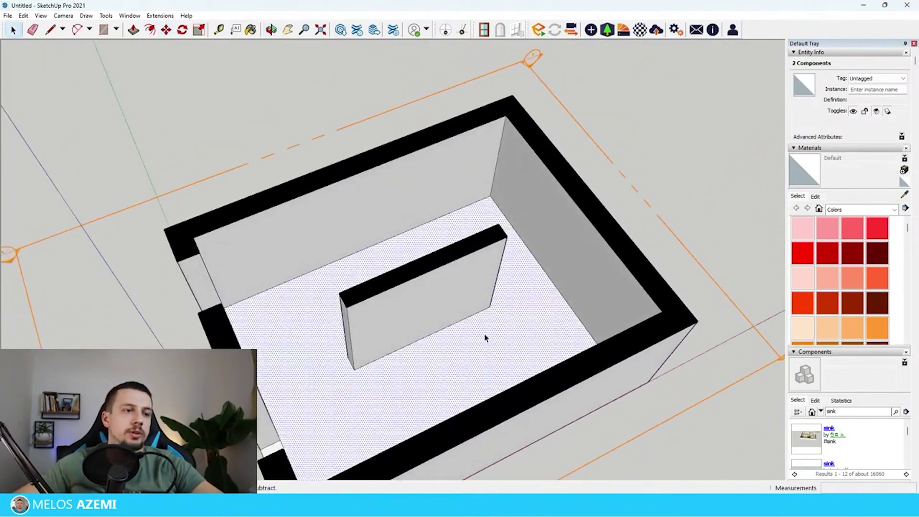
pyautogui.scroll(-4, 546, 316)
pyautogui.moveTo(524, 320); pyautogui.dragTo(471, 325, button='middle')
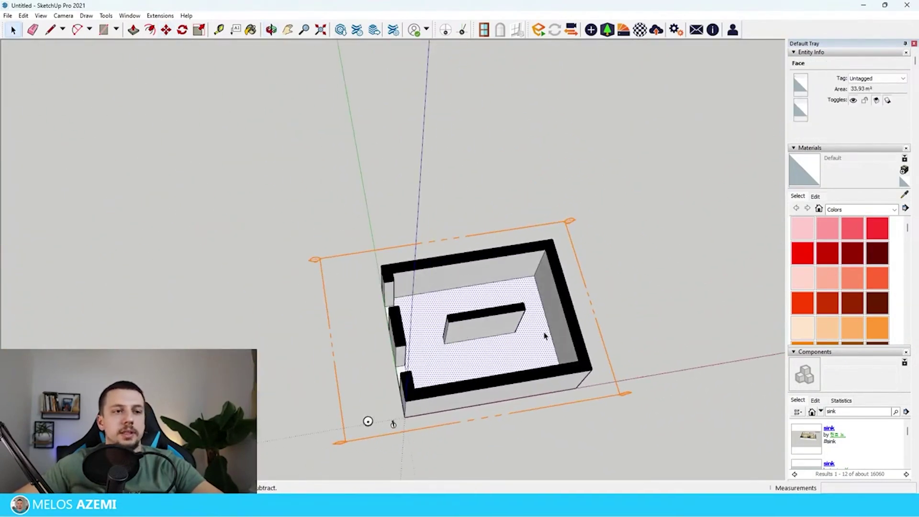
# Round both ends of the rectangular vanity footprint at the partition wall's base with 2 Point Arcs.
pyautogui.scroll(10, 392, 302)
pyautogui.doubleClick(369, 305)
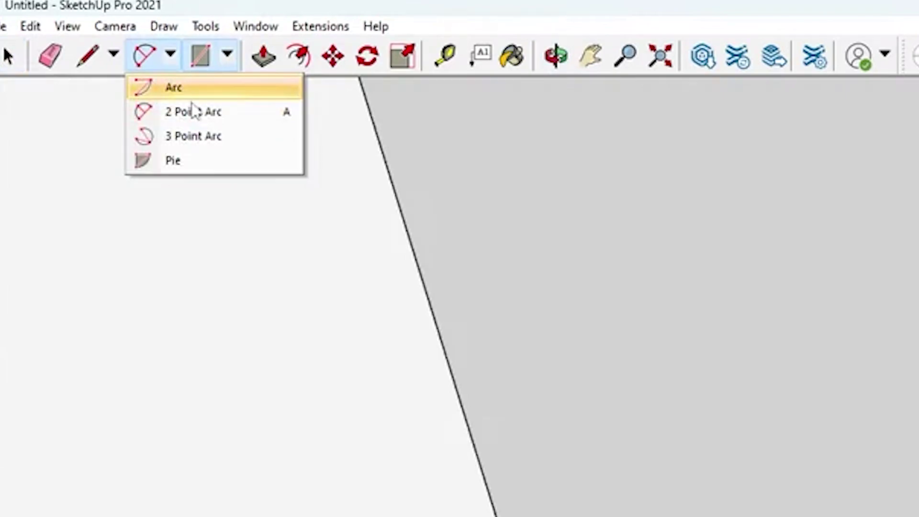
pyautogui.click(191, 111)
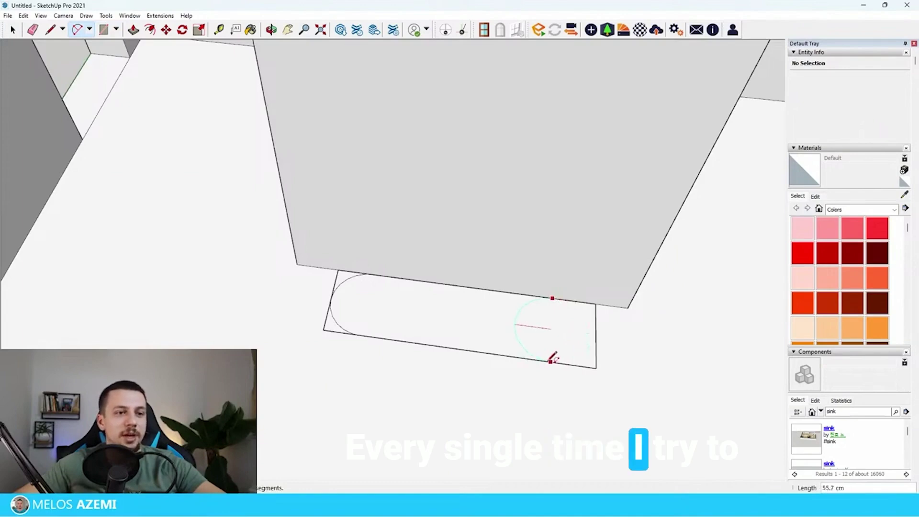
pyautogui.click(551, 361)
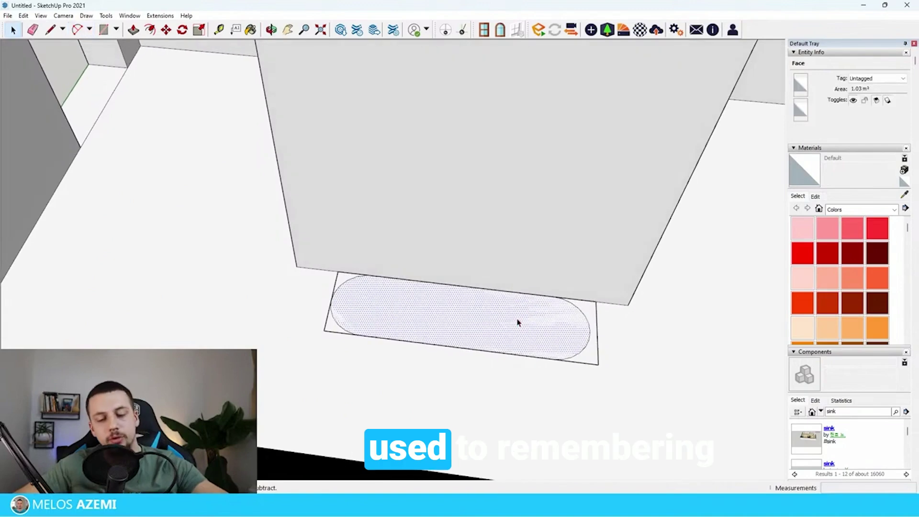
# Push/Pull the rounded vanity footprint up 65 cm.
pyautogui.press('p')
pyautogui.click(486, 309)
pyautogui.scroll(-3, 524, 209)
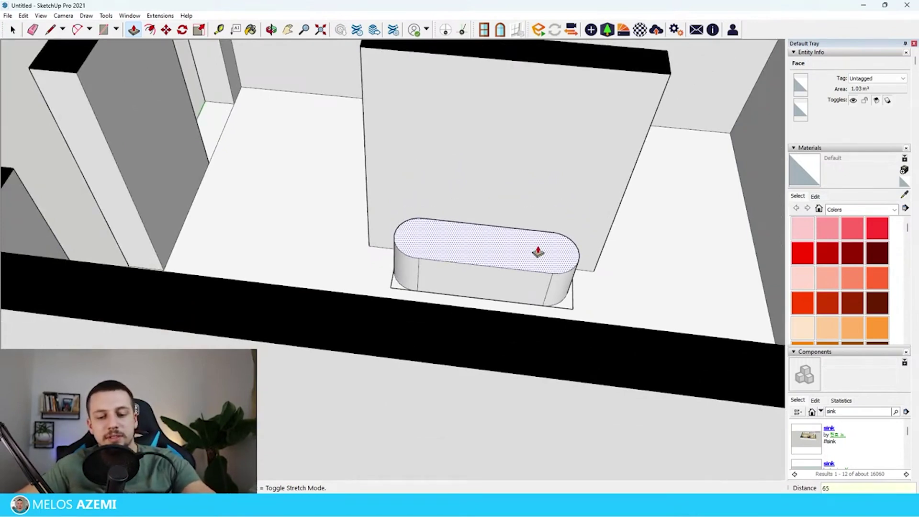
pyautogui.press('Return')
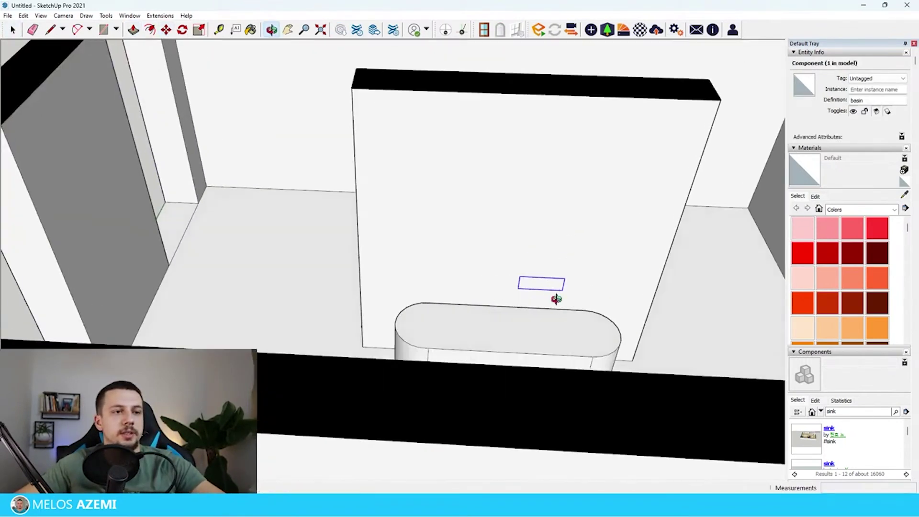
# Place the round basin on the vanity top and copy it sideways for a second basin.
pyautogui.scroll(2, 465, 344)
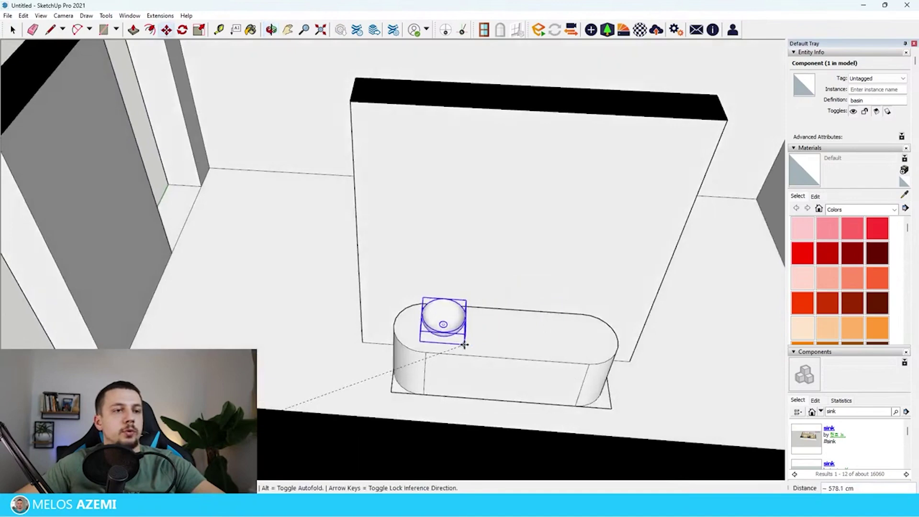
pyautogui.scroll(3, 465, 345)
pyautogui.click(493, 357)
pyautogui.scroll(-1, 450, 346)
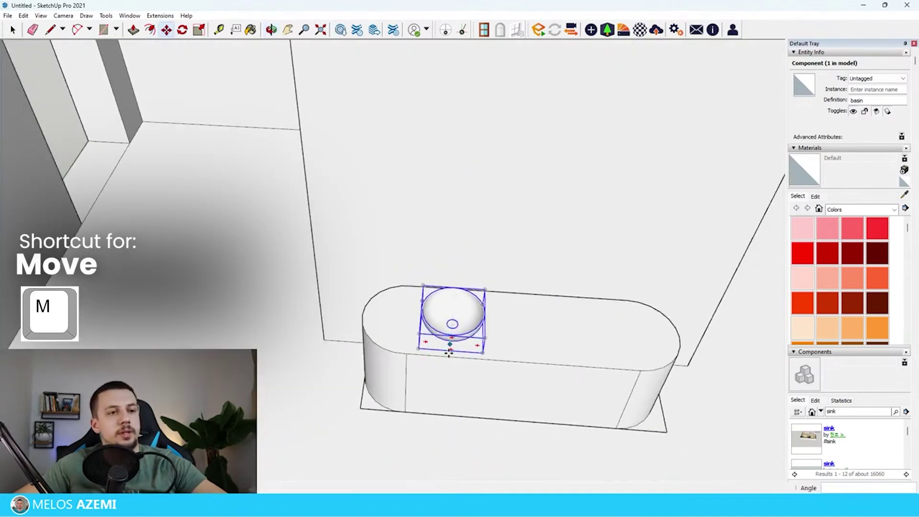
pyautogui.keyDown('ctrl'); pyautogui.click(418, 351); pyautogui.keyUp('ctrl')
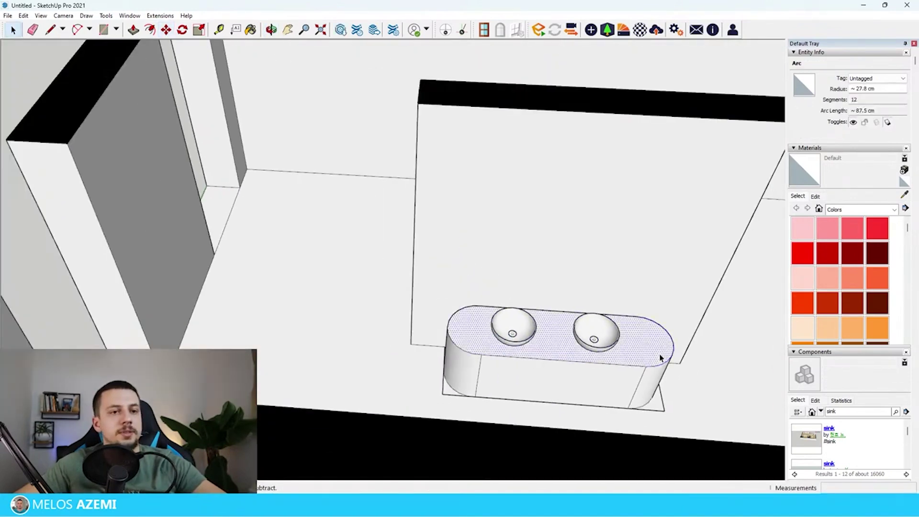
# Select all of the vanity's connected geometry and make it a group.
pyautogui.tripleClick(659, 357)
pyautogui.rightClick(649, 172)
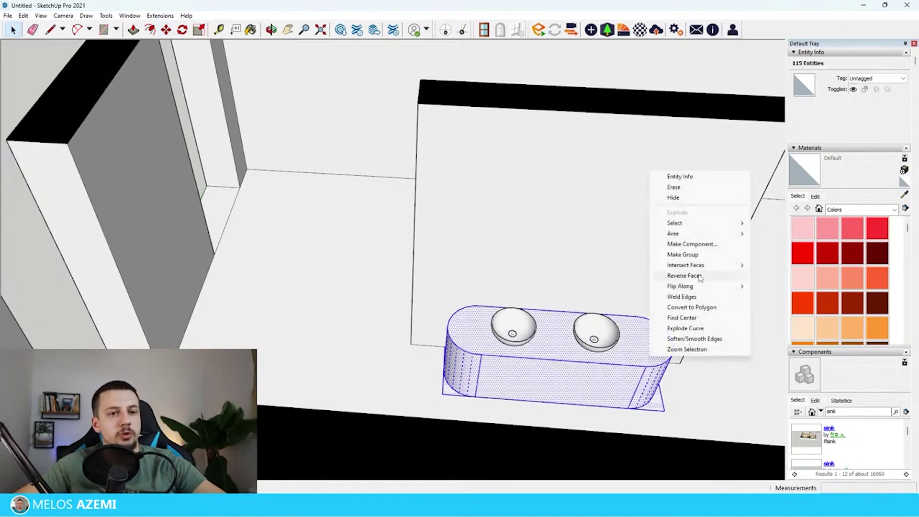
pyautogui.click(690, 256)
# Scale the vanity group along the red axis to about 0.83 to shorten it.
pyautogui.scroll(2, 700, 335)
pyautogui.press('s')
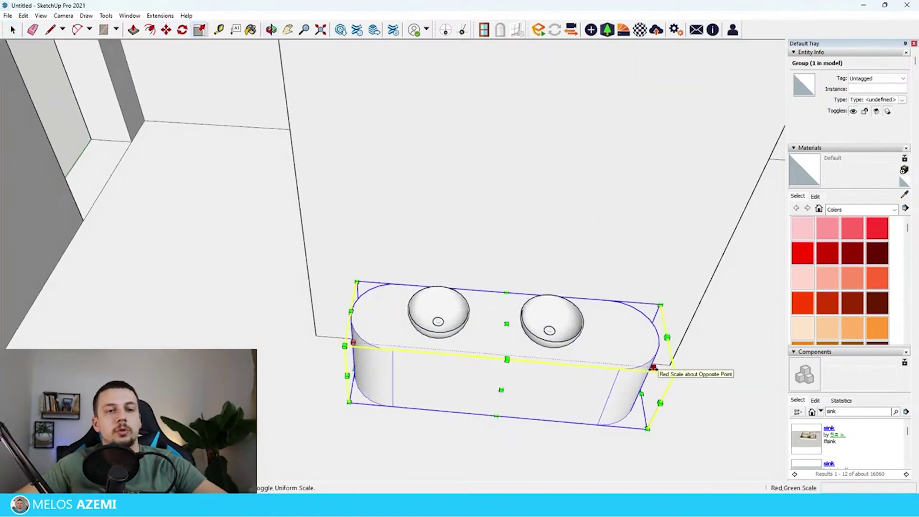
pyautogui.moveTo(653, 367); pyautogui.dragTo(601, 362)
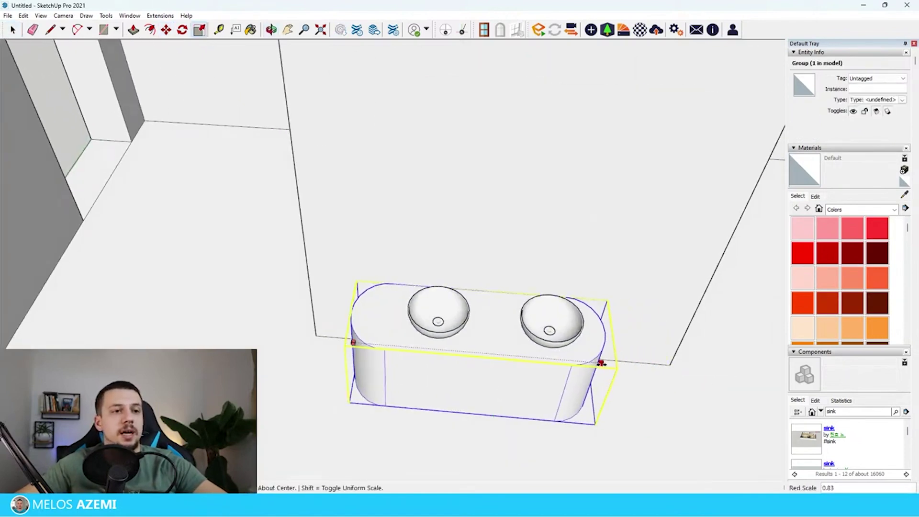
pyautogui.press('space')
# Move both basins together slightly sideways to center them on the shortened vanity.
pyautogui.press('m')
pyautogui.click(564, 329)
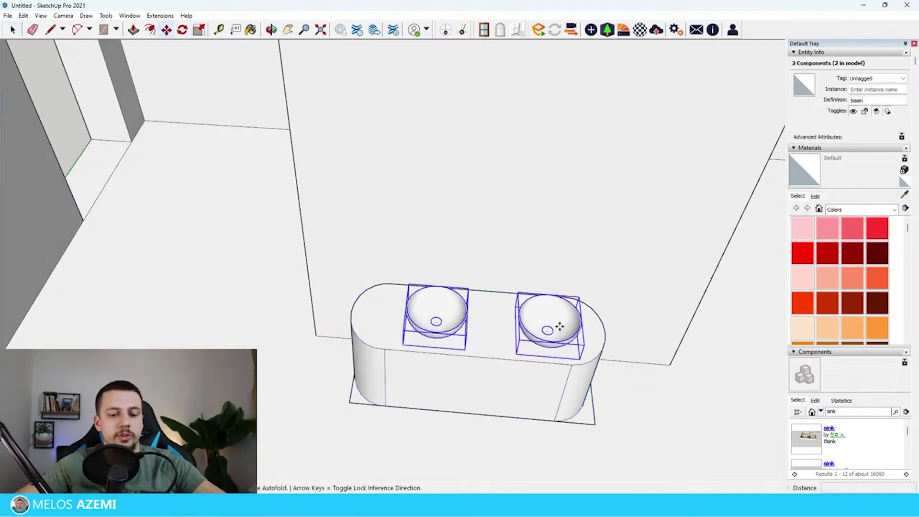
pyautogui.click(541, 328)
pyautogui.press('space')
# Open the walls group and Push/Pull the partition wall's narrow end face inward to shorten the wall beside the vanity.
pyautogui.scroll(-5, 497, 285)
pyautogui.click(497, 286)
pyautogui.scroll(2, 479, 273)
pyautogui.moveTo(438, 234); pyautogui.dragTo(330, 207, button='middle')
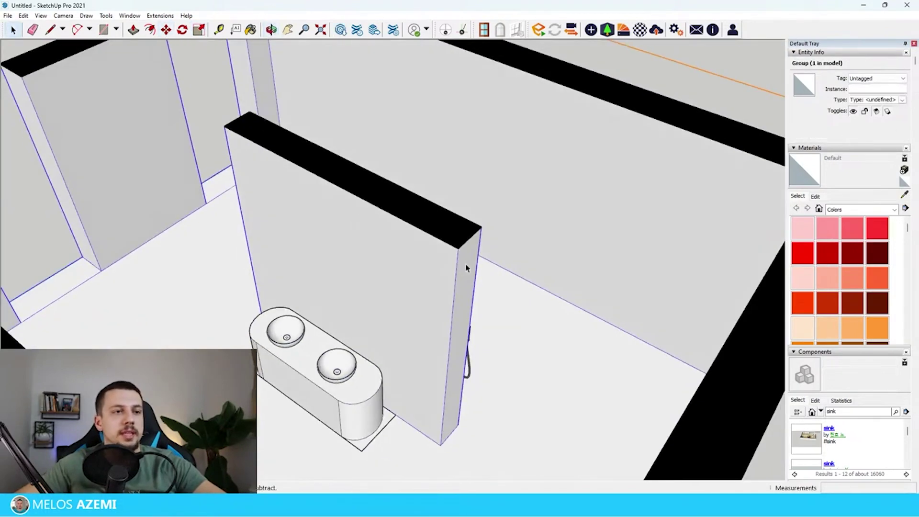
pyautogui.doubleClick(466, 267)
pyautogui.click(467, 282)
pyautogui.press('p')
pyautogui.click(467, 283)
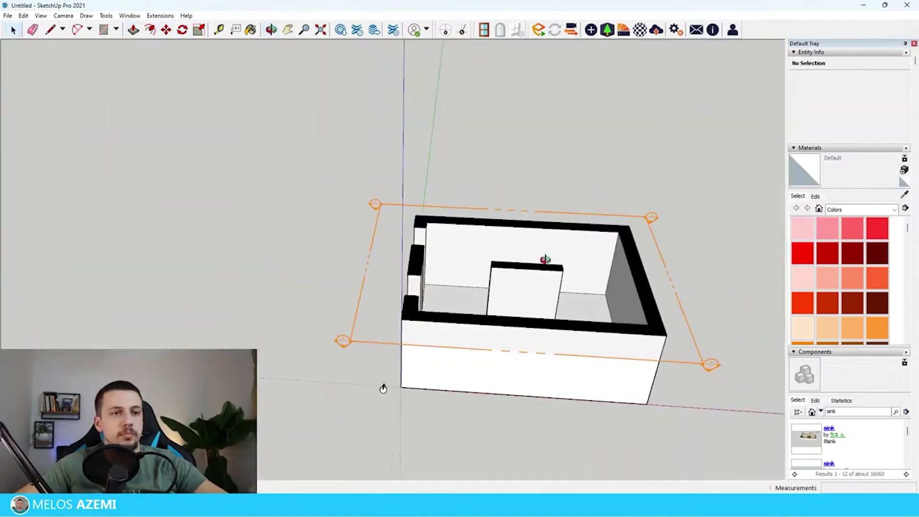
# Draw a closed irregular freehand outline for the mirror on the partition wall's face above the basins.
pyautogui.scroll(8, 549, 266)
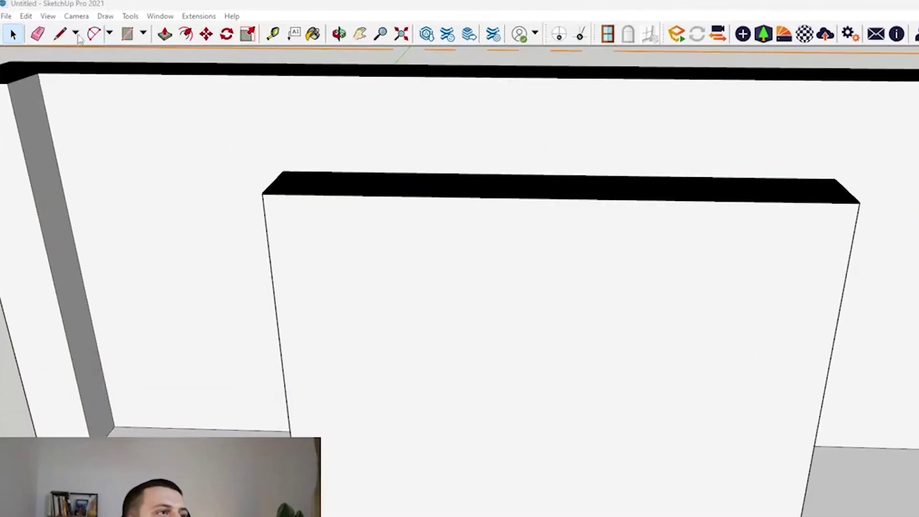
pyautogui.click(63, 29)
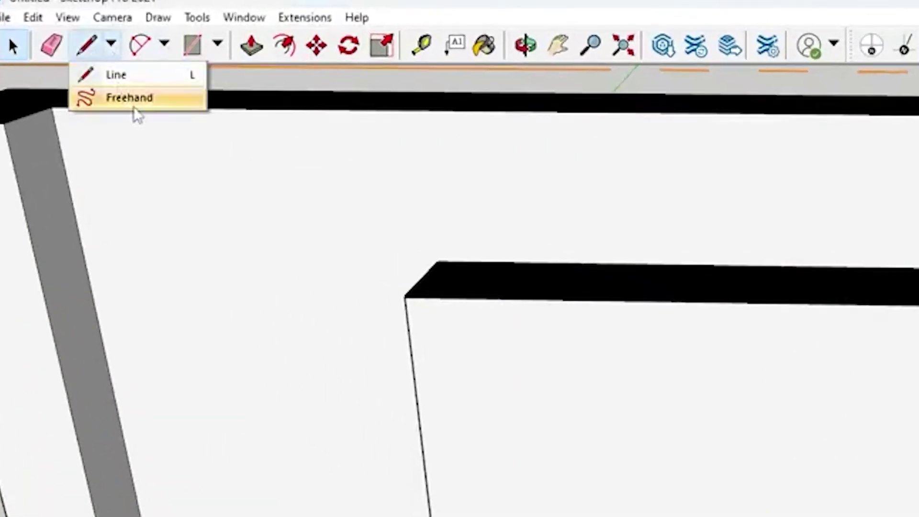
pyautogui.click(73, 56)
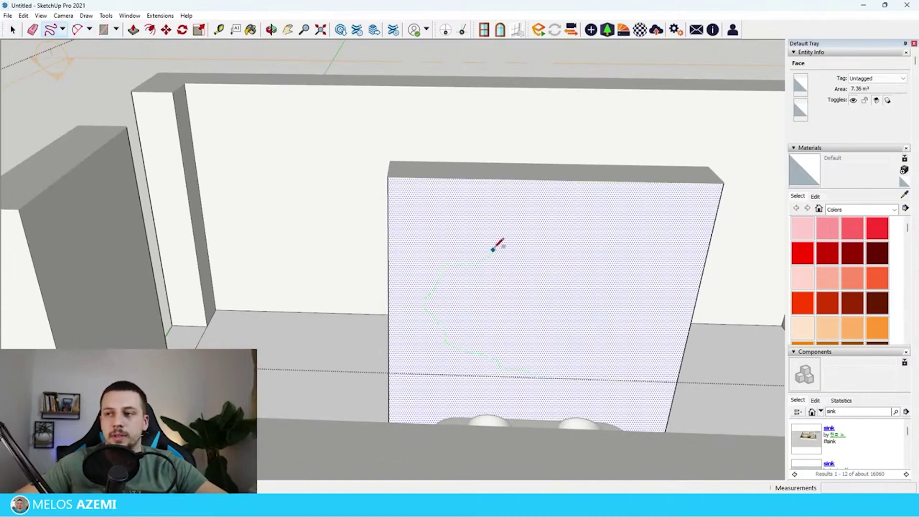
pyautogui.moveTo(546, 233); pyautogui.dragTo(548, 235)
pyautogui.scroll(2, 554, 250)
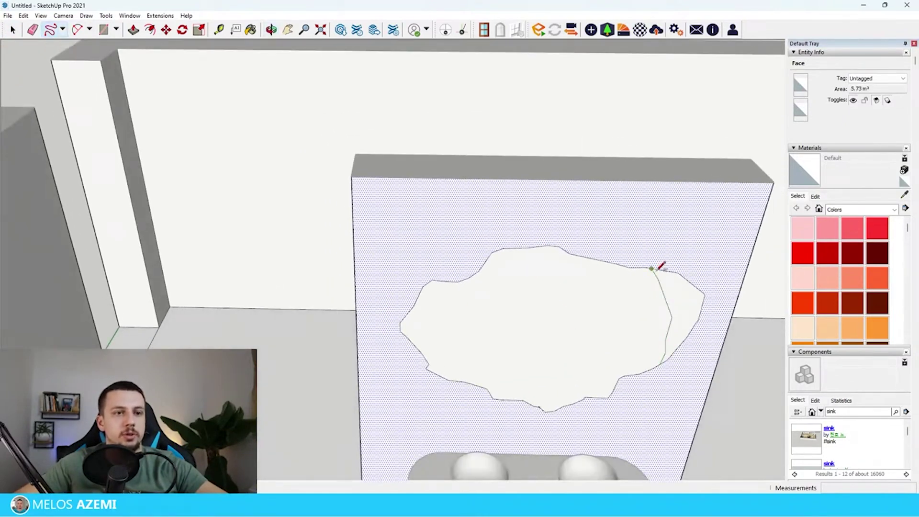
# Delete the surplus outer curve at the side of the freehand mirror outline.
pyautogui.press('space')
pyautogui.click(674, 276)
pyautogui.click(644, 318)
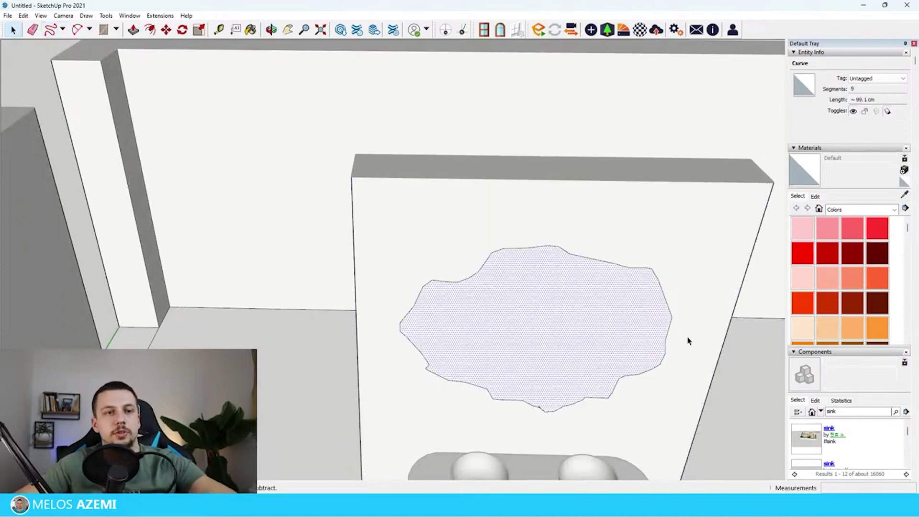
# Push/Pull the irregular mirror face 1.5 cm out from the partition wall.
pyautogui.scroll(2, 687, 341)
pyautogui.moveTo(687, 341); pyautogui.dragTo(577, 336, button='middle')
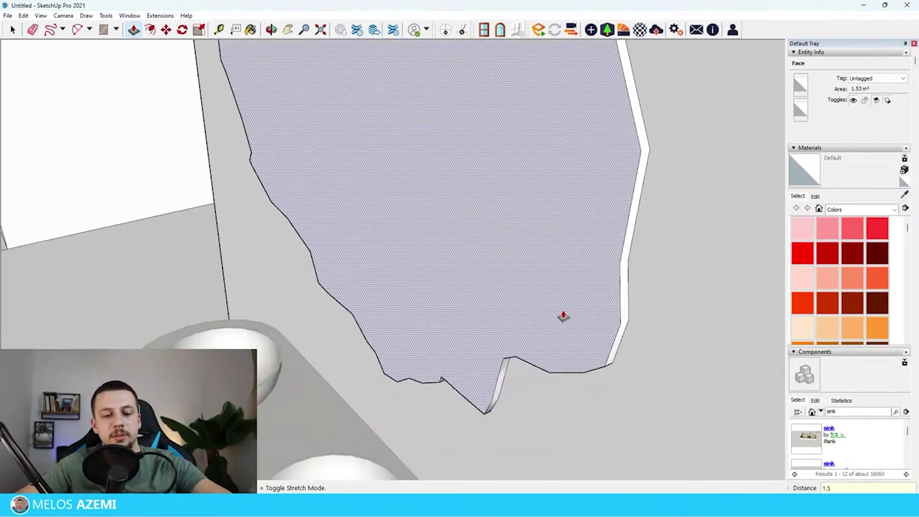
pyautogui.press('Return')
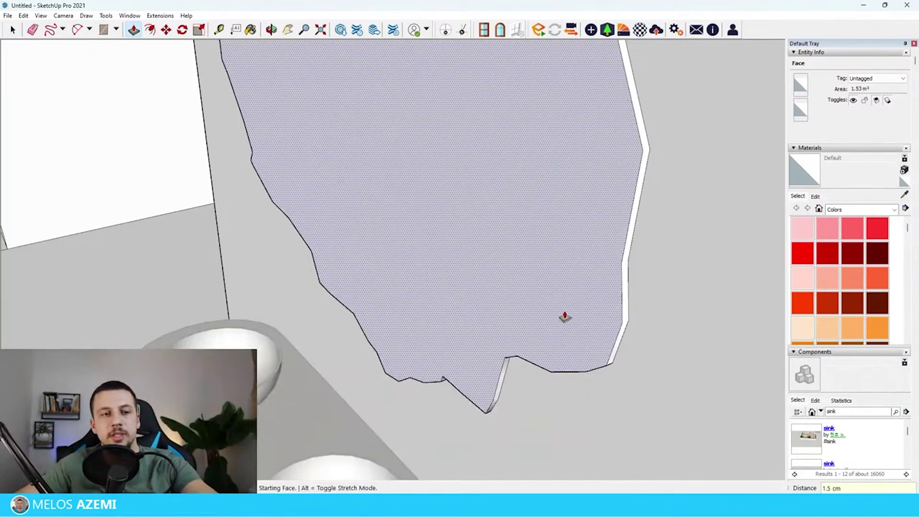
# Offset the mirror face's outline about 1.8 cm inward to form a thin frame border.
pyautogui.press('space')
pyautogui.click(594, 312)
pyautogui.scroll(2, 621, 324)
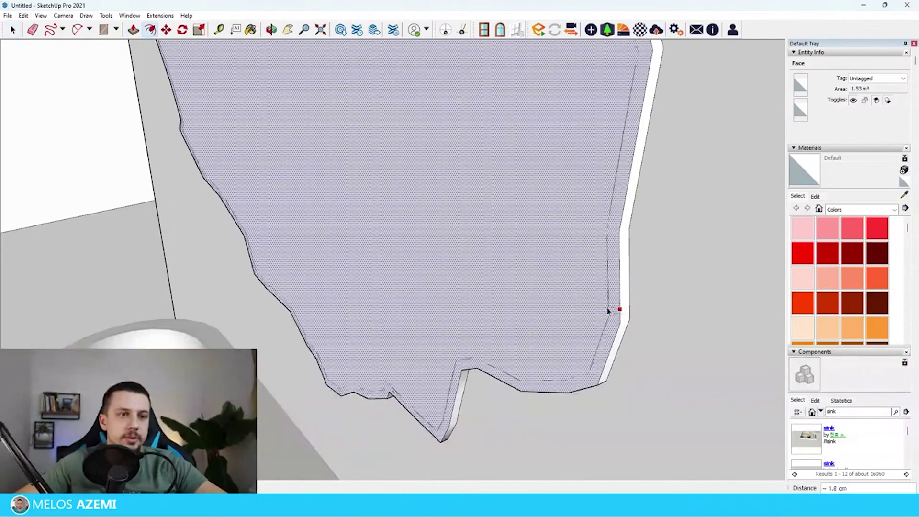
pyautogui.click(612, 312)
pyautogui.scroll(-4, 611, 386)
pyautogui.moveTo(478, 320); pyautogui.dragTo(689, 297, button='middle')
pyautogui.press('space')
# Move the globe wall light onto the partition wall beside the mirror and copy it about 196 cm to the mirror's other side.
pyautogui.scroll(-6, 613, 376)
pyautogui.scroll(1, 333, 443)
pyautogui.click(367, 469)
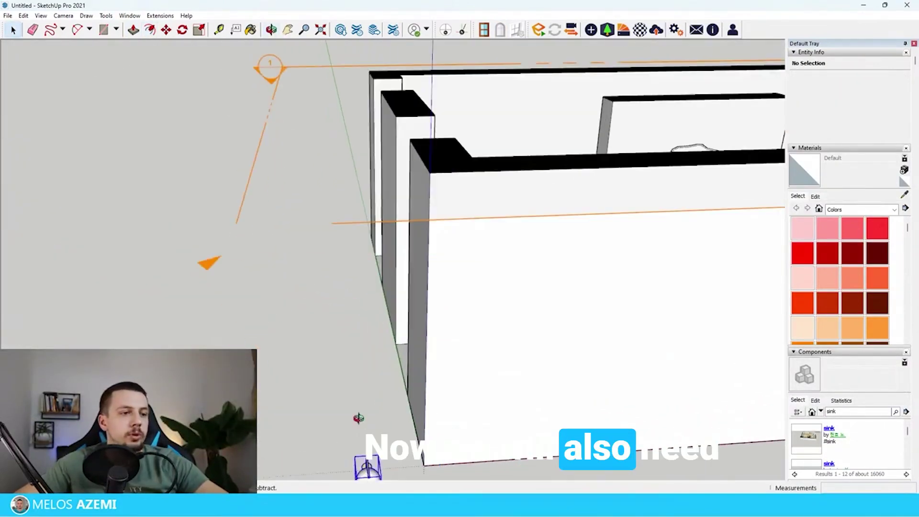
pyautogui.moveTo(359, 419); pyautogui.dragTo(519, 423, button='middle')
pyautogui.press('m')
pyautogui.scroll(-4, 540, 453)
pyautogui.scroll(10, 493, 369)
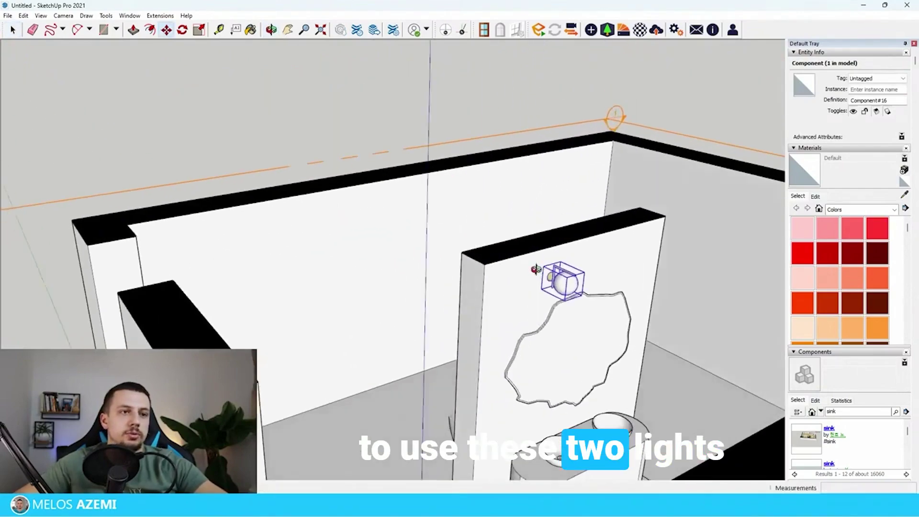
pyautogui.click(456, 378)
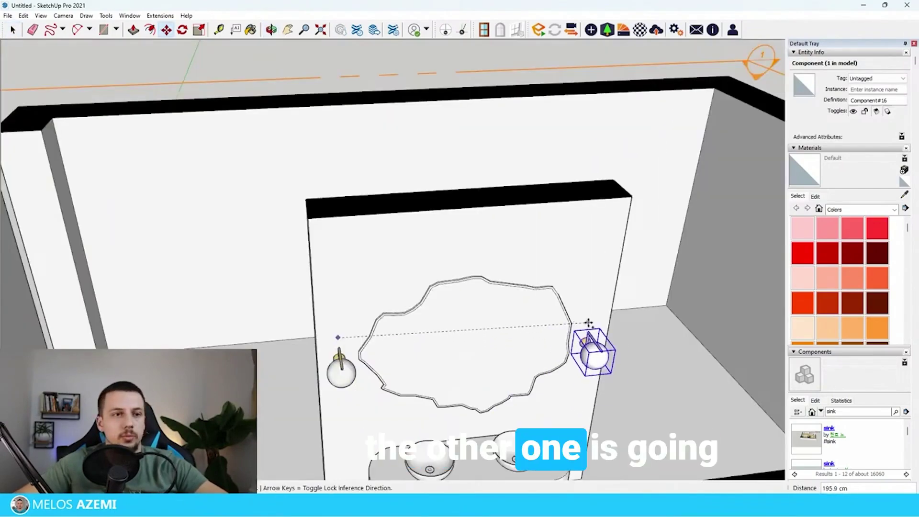
pyautogui.click(591, 313)
pyautogui.scroll(1, 548, 384)
pyautogui.scroll(-3, 543, 382)
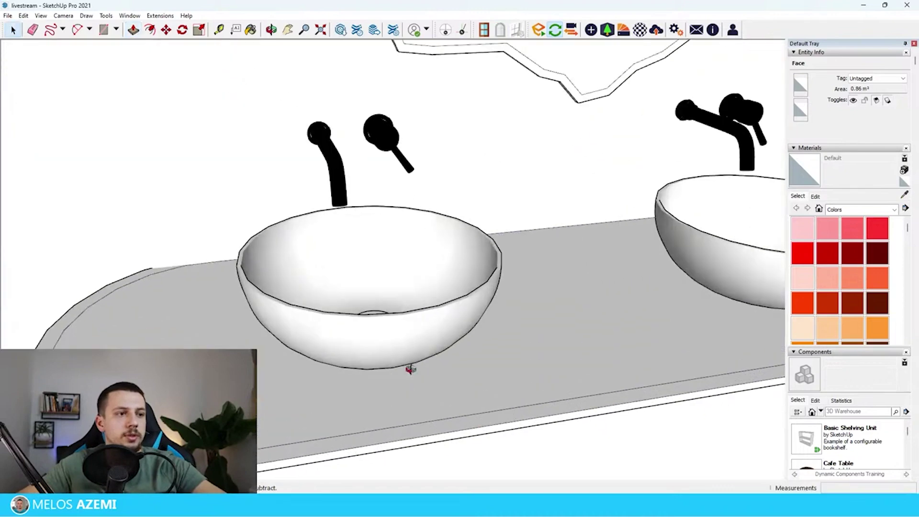
# Select the basins with their black wall-mounted faucets and move them together over the vanity top.
pyautogui.click(423, 283)
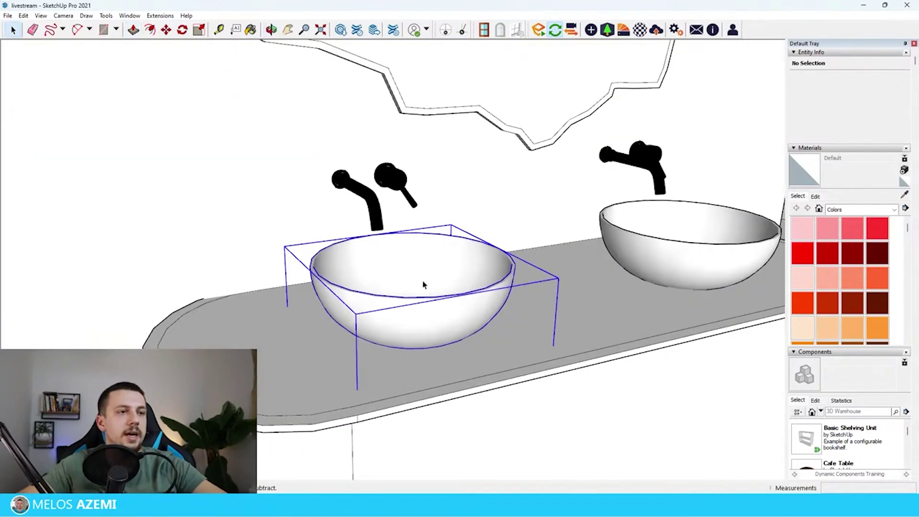
pyautogui.keyDown('shift'); pyautogui.click(664, 190); pyautogui.keyUp('shift')
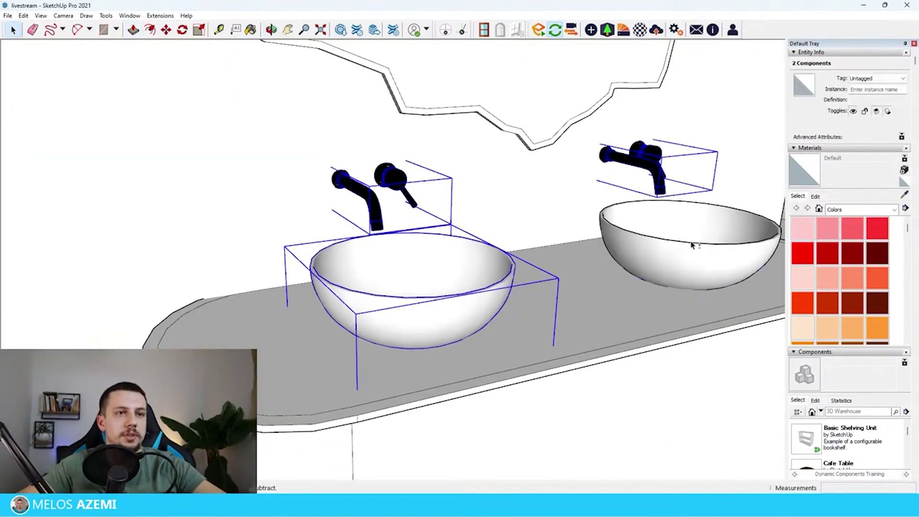
pyautogui.press('m')
pyautogui.click(683, 316)
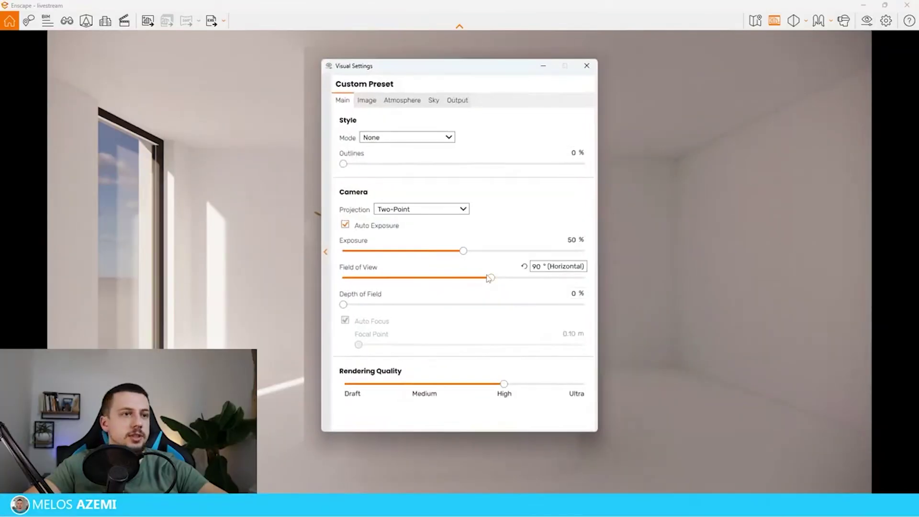
# In Enscape's visual settings, set the field of view to 69° and the rendering quality to Ultra.
pyautogui.moveTo(488, 278); pyautogui.dragTo(451, 278)
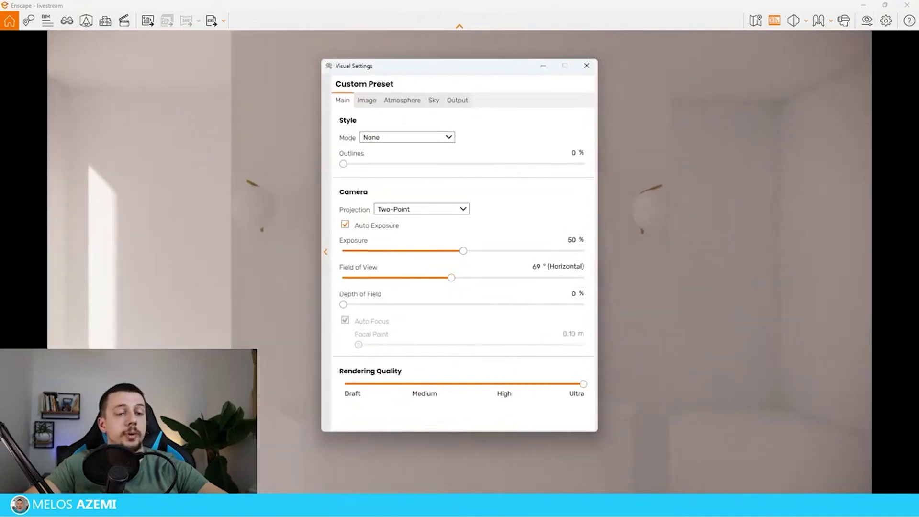
pyautogui.click(543, 66)
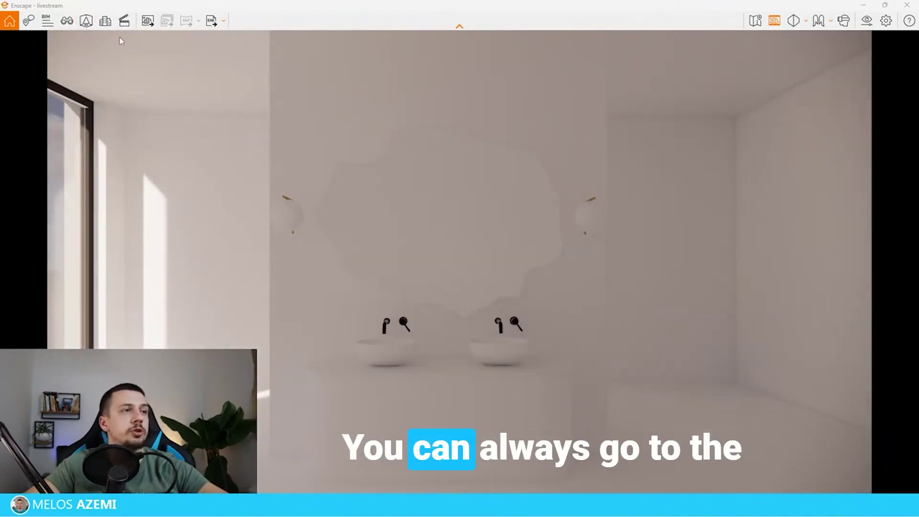
# Show the video editor's gridlines and shift the camera sideways to center the vanity wall in the frame.
pyautogui.click(124, 21)
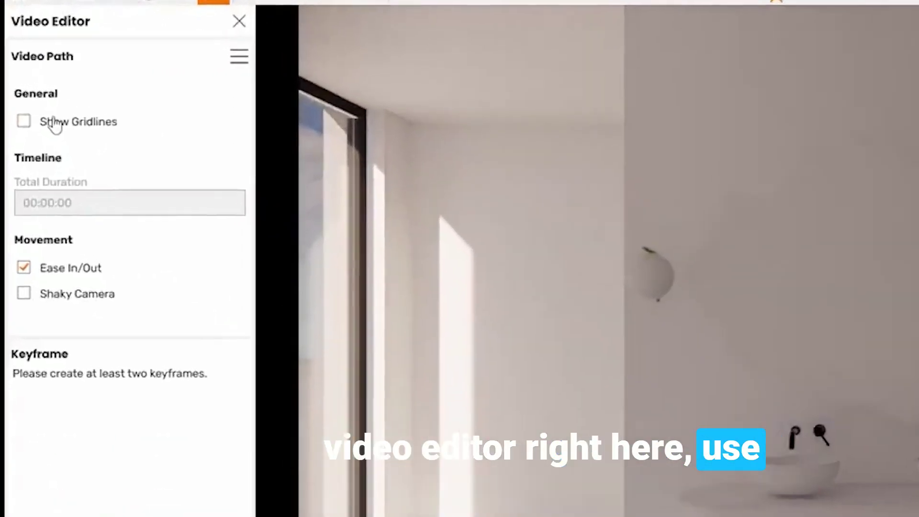
pyautogui.click(29, 100)
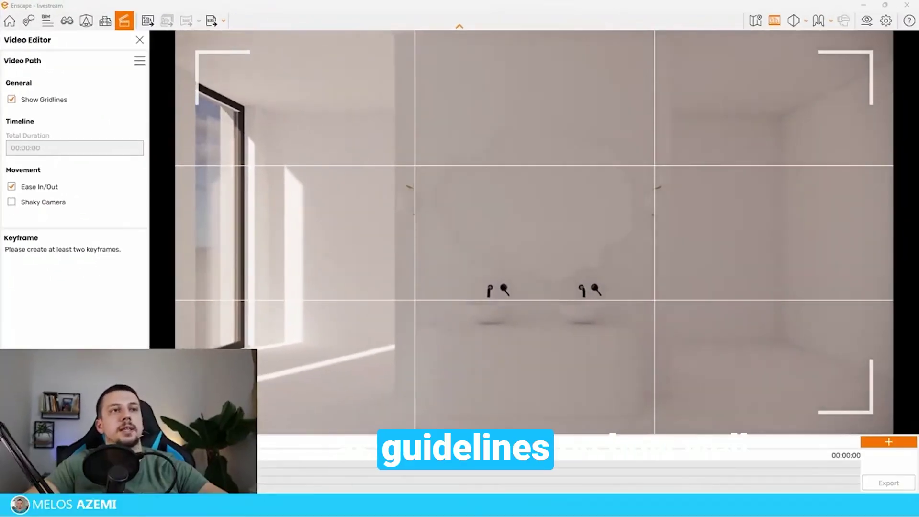
pyautogui.press('d')
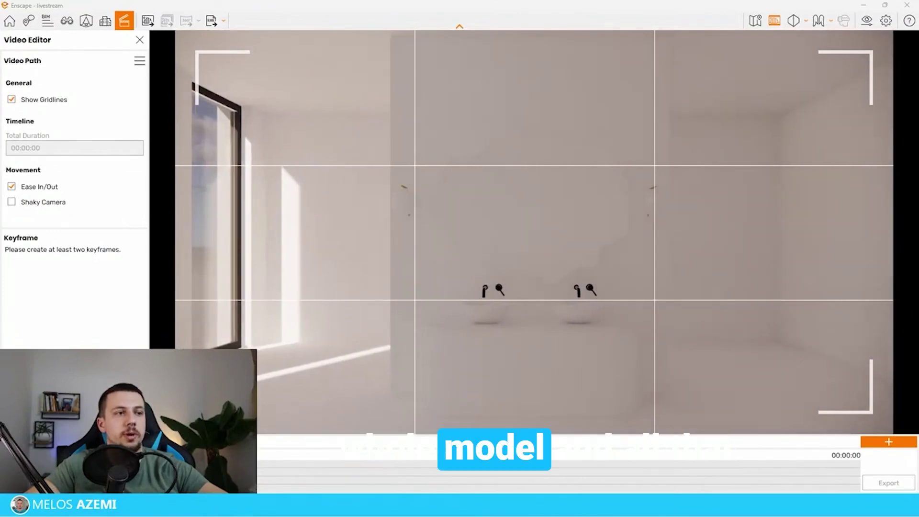
# Create a saved view from the current camera named "View 1 - 16:9".
pyautogui.click(67, 21)
pyautogui.click(138, 58)
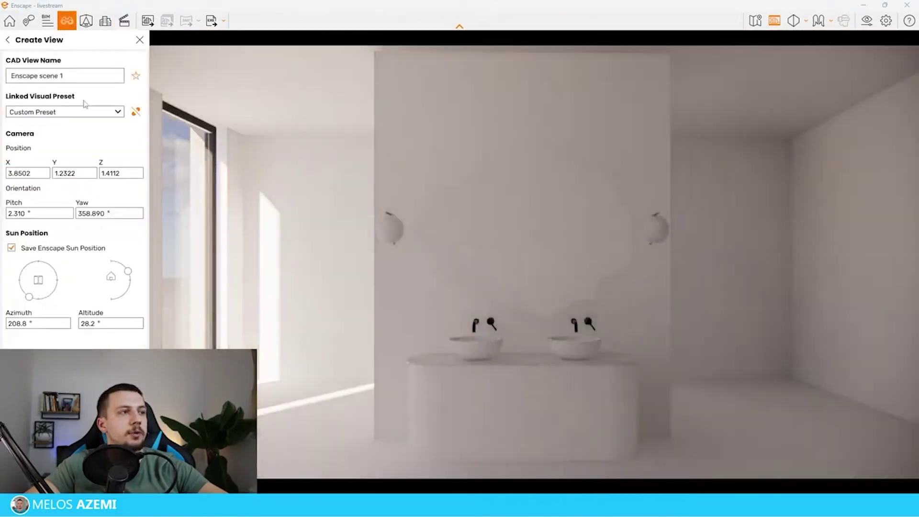
pyautogui.moveTo(76, 77); pyautogui.dragTo(3, 102)
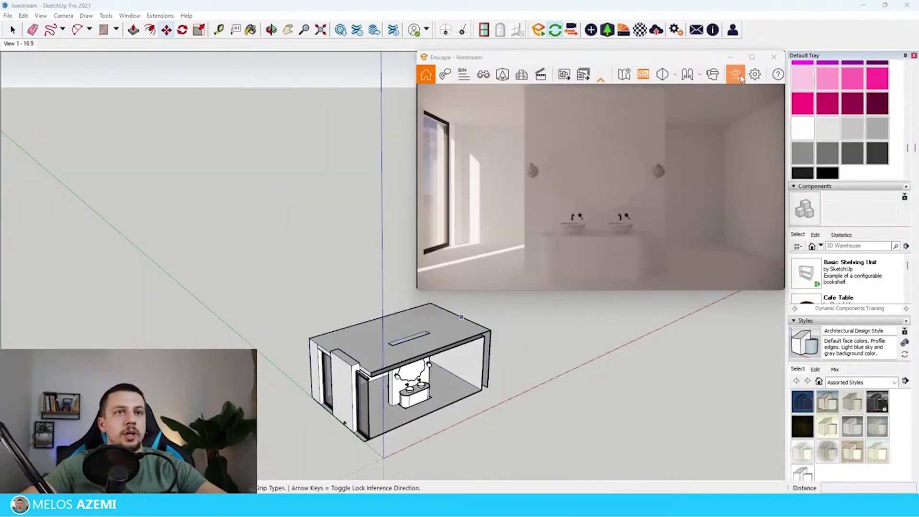
# Lower the sun brightness to 0 % in the atmosphere settings and check the sky settings.
pyautogui.click(402, 100)
pyautogui.moveTo(381, 232); pyautogui.dragTo(341, 233)
pyautogui.moveTo(493, 71); pyautogui.dragTo(283, 98)
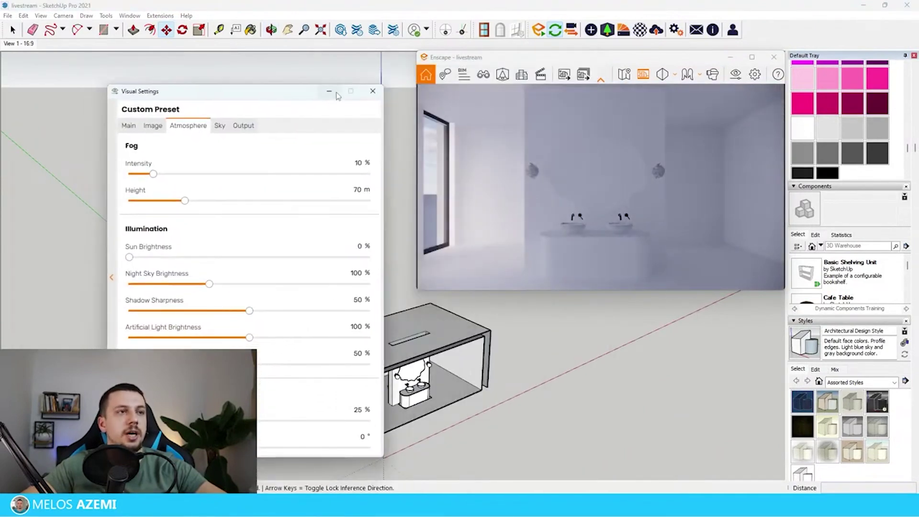
pyautogui.click(220, 126)
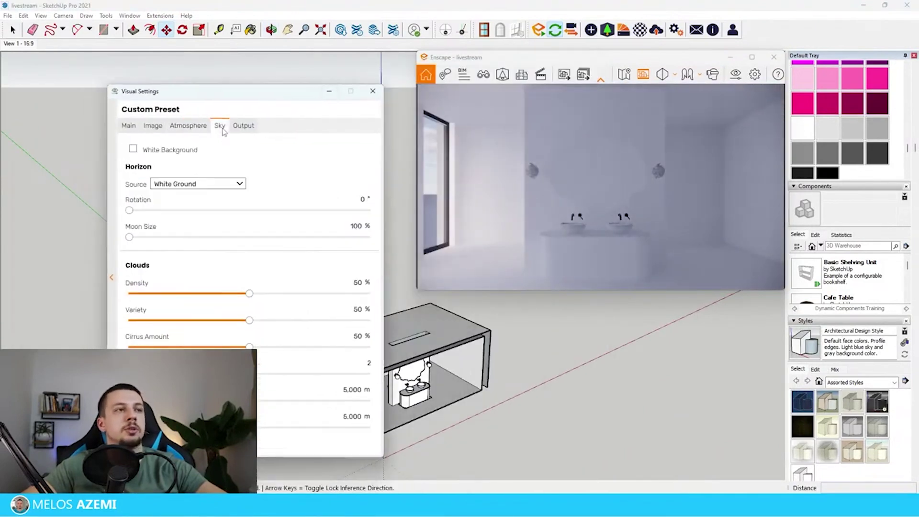
pyautogui.click(330, 93)
# Switch to SketchUp and draw a rectangle over half of the vanity's flat front face to divide it into two doors.
pyautogui.moveTo(478, 386); pyautogui.dragTo(308, 335, button='middle')
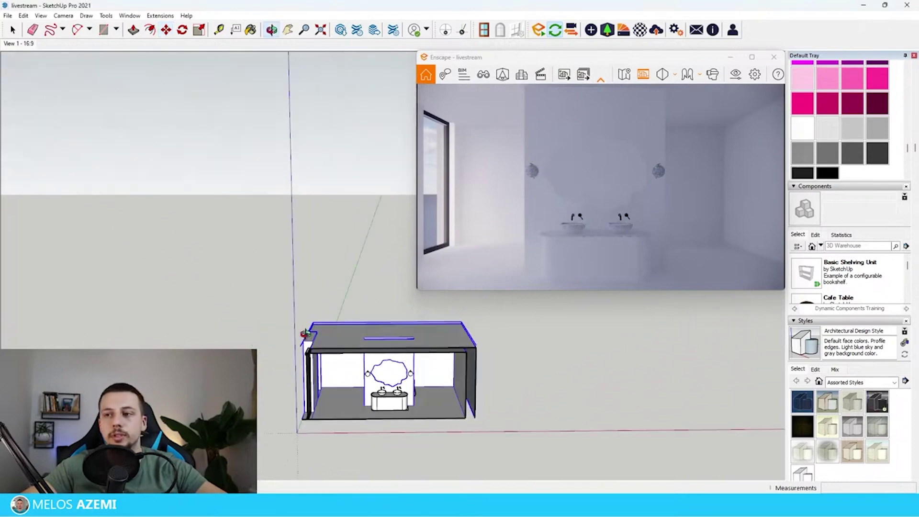
pyautogui.scroll(3, 235, 289)
pyautogui.press('r')
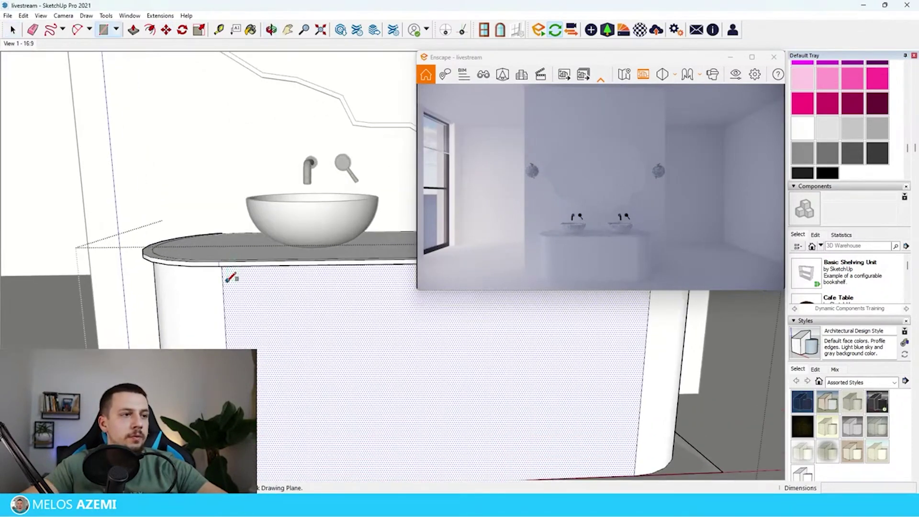
pyautogui.scroll(5, 231, 277)
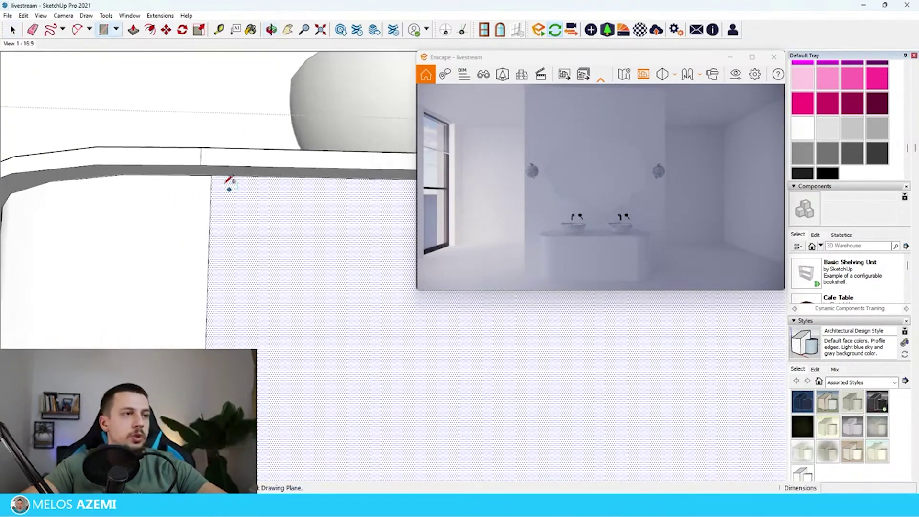
pyautogui.click(217, 171)
pyautogui.scroll(-5, 218, 171)
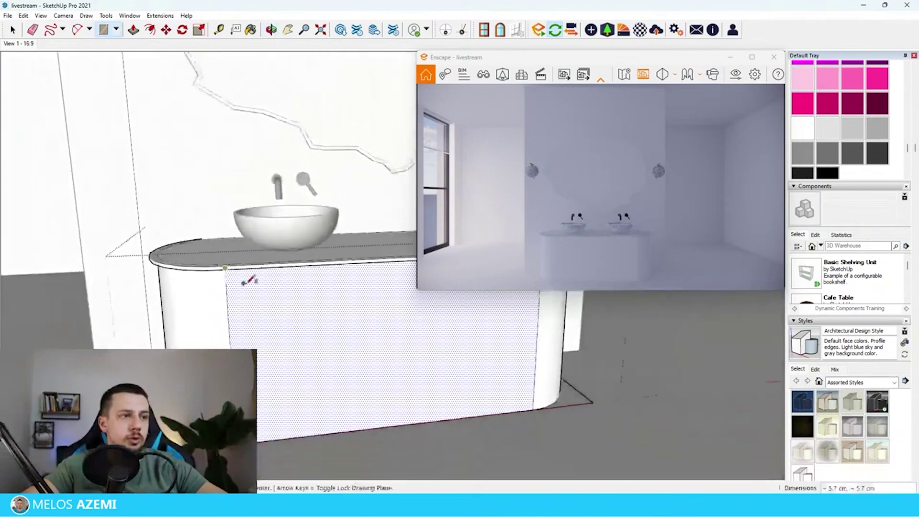
pyautogui.scroll(-3, 330, 338)
pyautogui.scroll(3, 339, 400)
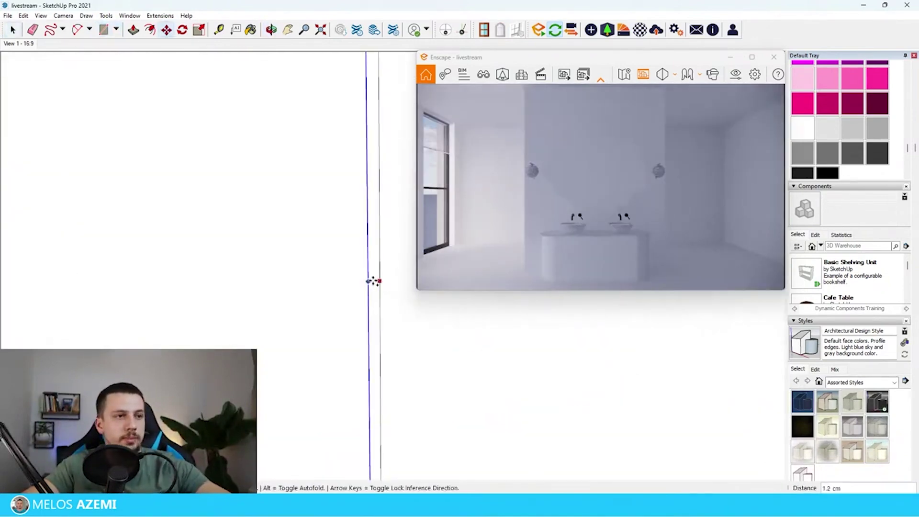
# Copy the vertical edge on the vanity front 0.5 cm sideways to outline a narrow door gap.
pyautogui.click(375, 276)
pyautogui.write('0.5')
pyautogui.press('Return')
pyautogui.press('space')
pyautogui.scroll(-5, 320, 375)
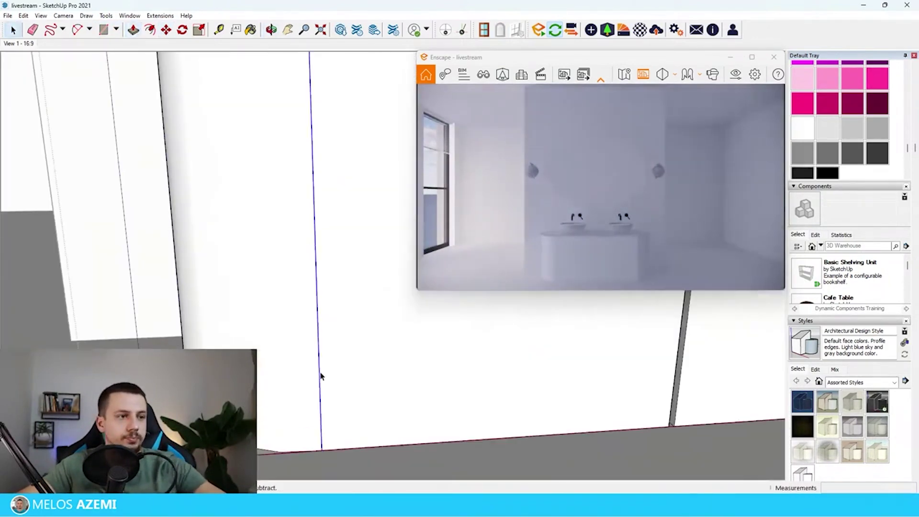
# Push/Pull the narrow strip where the front meets the curved end inward 1.5 cm to form a groove.
pyautogui.scroll(5, 320, 378)
pyautogui.press('p')
pyautogui.click(322, 380)
pyautogui.write('0.5')
pyautogui.press('Return')
pyautogui.scroll(-5, 321, 380)
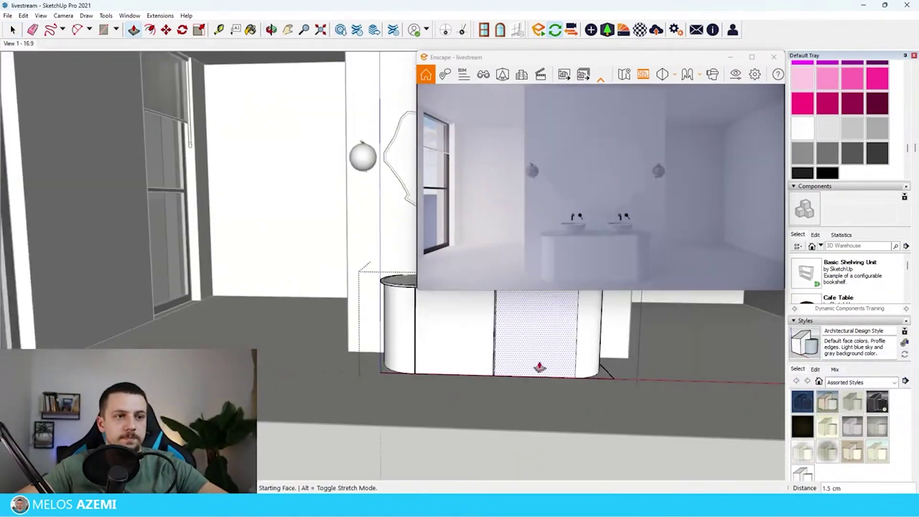
# Copy the vertical edge at the front's opposite end sideways and push the resulting strip inward as a matching groove.
pyautogui.scroll(5, 540, 368)
pyautogui.click(576, 400)
pyautogui.press('m')
pyautogui.click(574, 401)
pyautogui.press('p')
pyautogui.click(587, 398)
pyautogui.scroll(-1, 345, 469)
pyautogui.press('space')
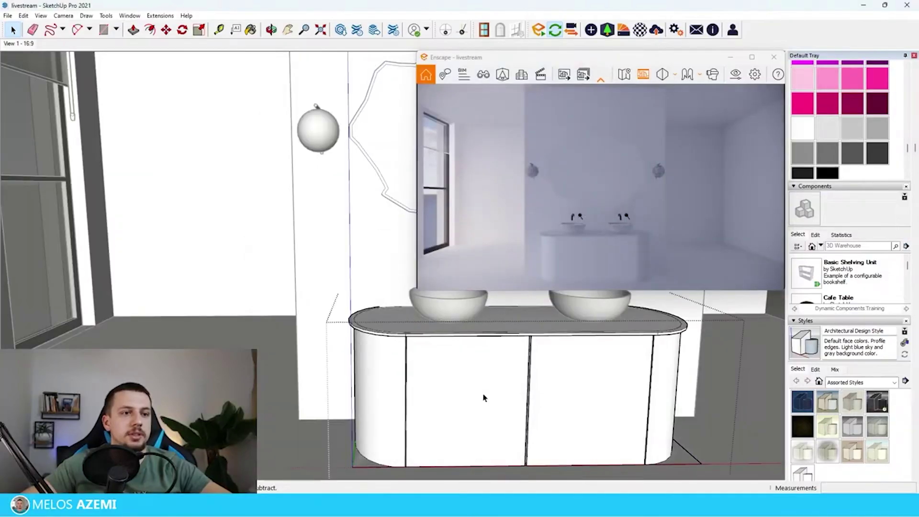
# Paint both vanity door faces and the curved end faces with the Wood 34, Beams material.
pyautogui.click(504, 400)
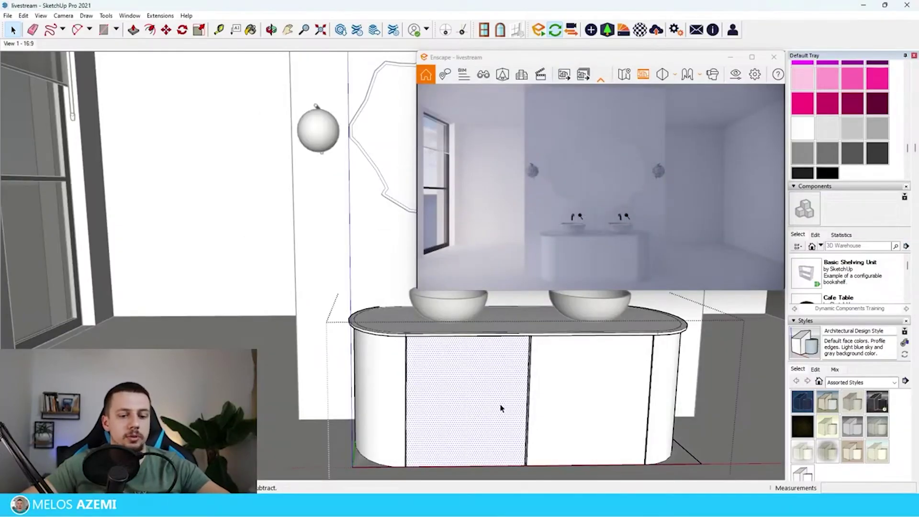
pyautogui.press('b')
pyautogui.click(501, 408)
pyautogui.click(589, 402)
pyautogui.click(665, 403)
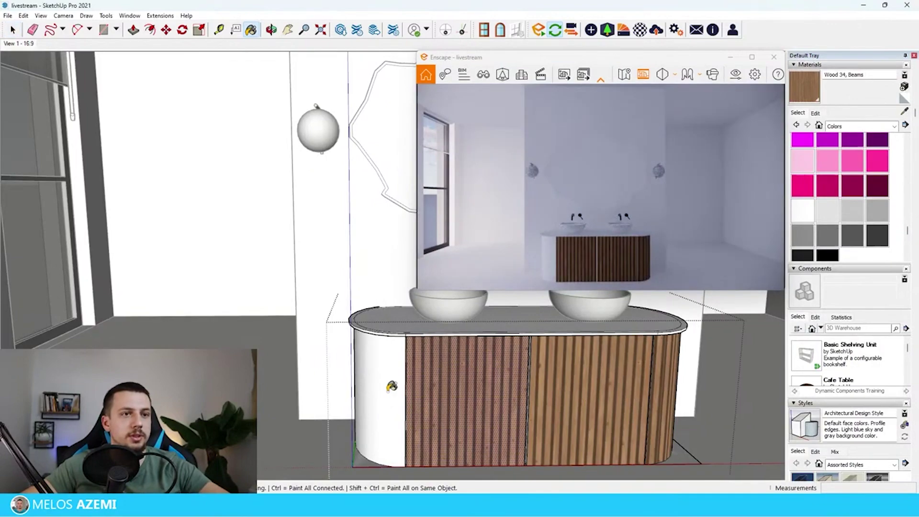
pyautogui.scroll(6, 391, 386)
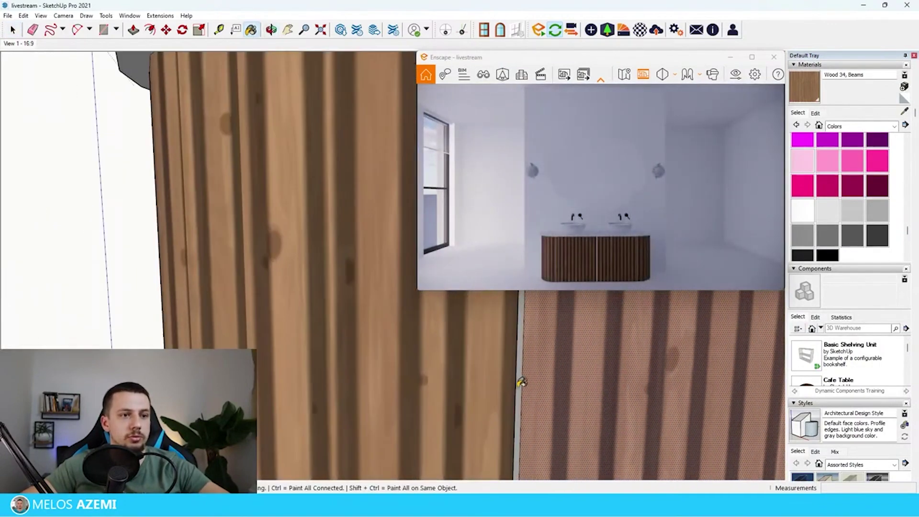
# Import the Concrete 04 material from the Concrete category of the Enscape Material Library.
pyautogui.scroll(-5, 521, 382)
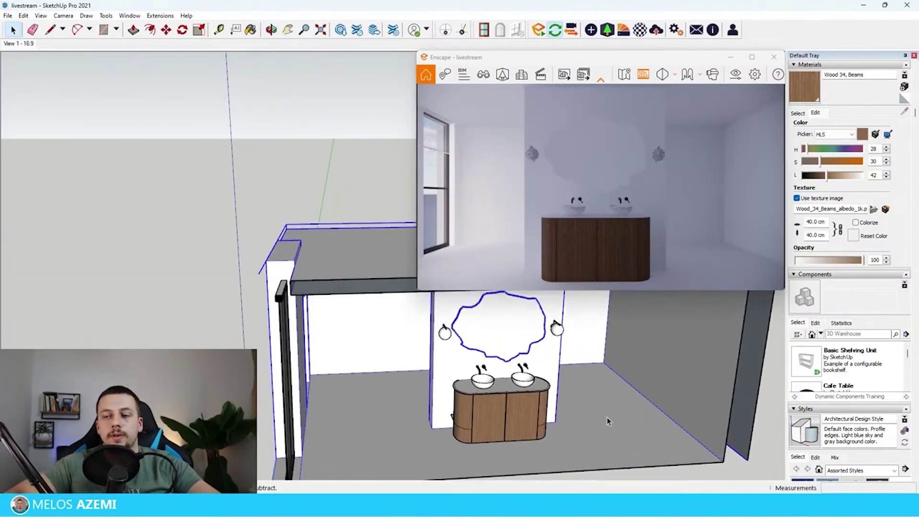
pyautogui.scroll(5, 622, 406)
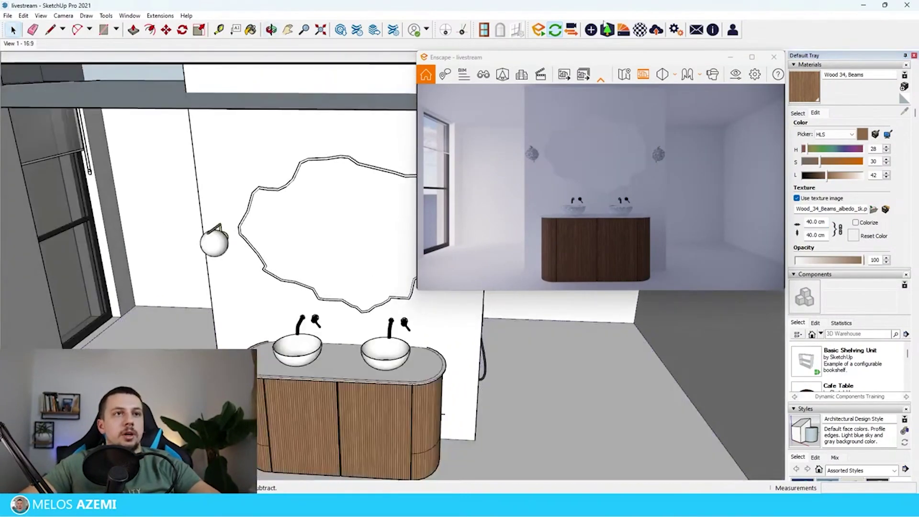
pyautogui.click(621, 28)
pyautogui.moveTo(413, 70); pyautogui.dragTo(177, 62)
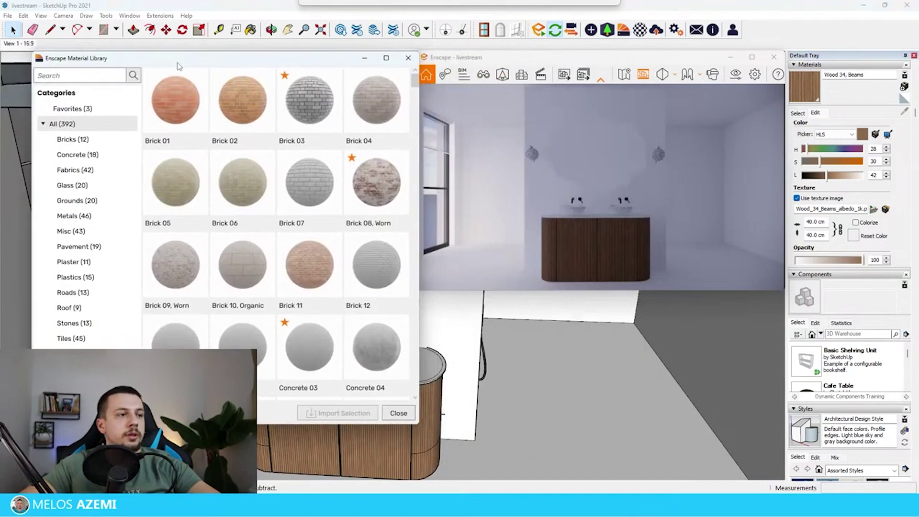
pyautogui.click(87, 168)
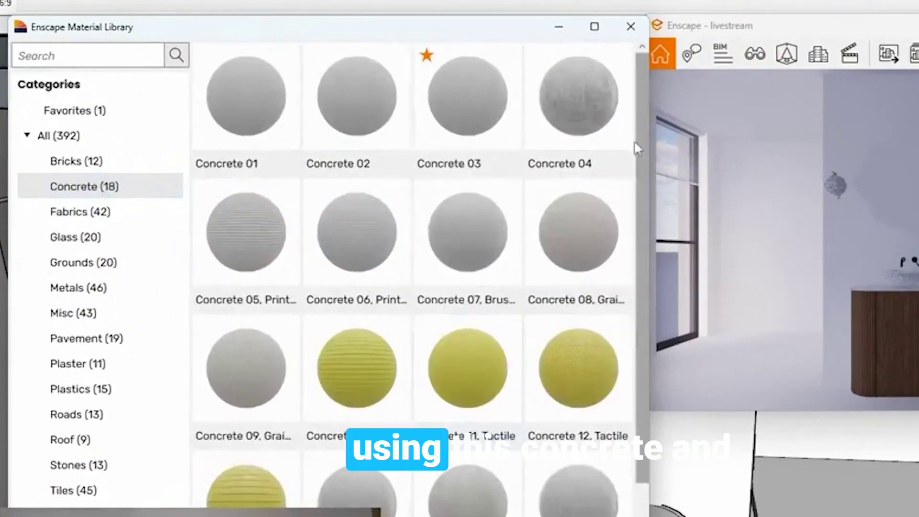
pyautogui.click(376, 101)
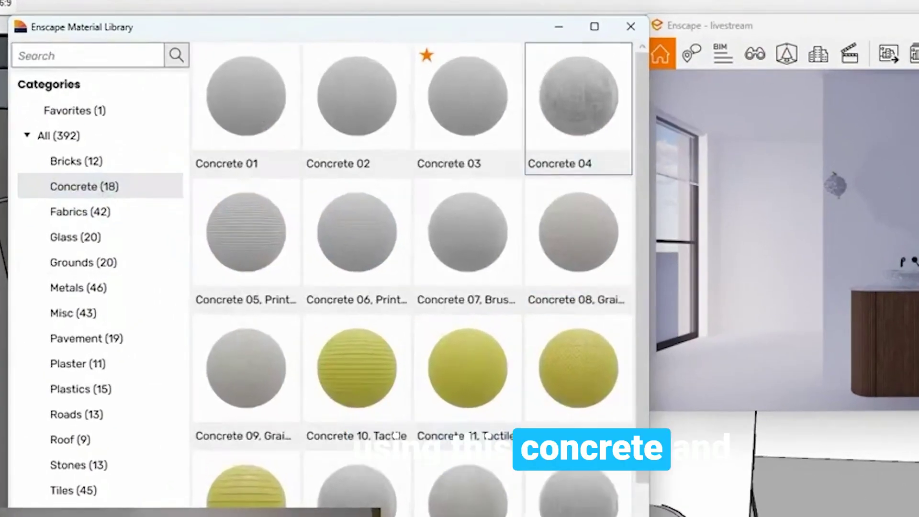
pyautogui.click(424, 500)
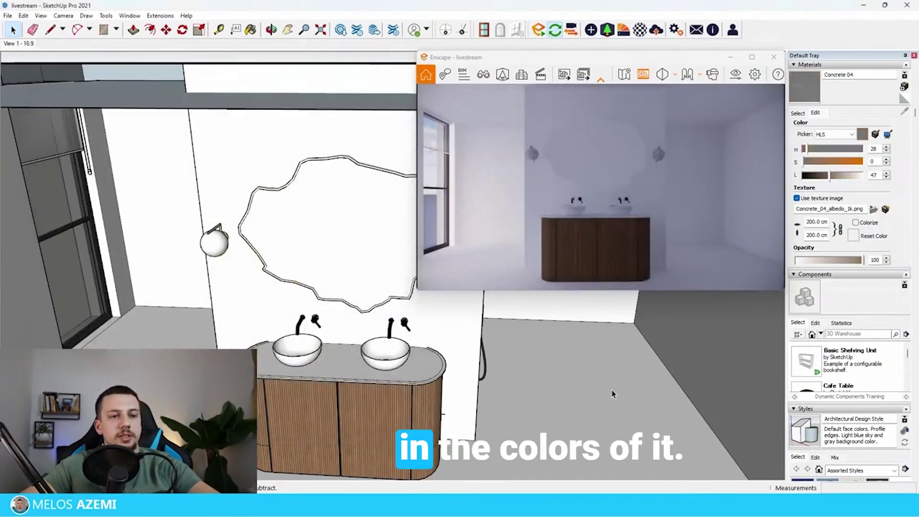
# Paint the floor with Concrete 04 and lighten the material to a luminance of 75 in HLS mode.
pyautogui.click(836, 134)
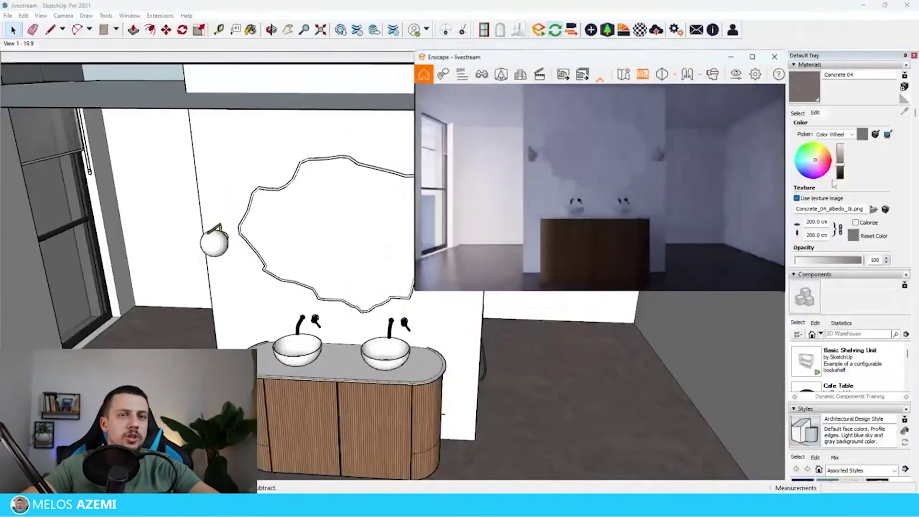
pyautogui.click(828, 132)
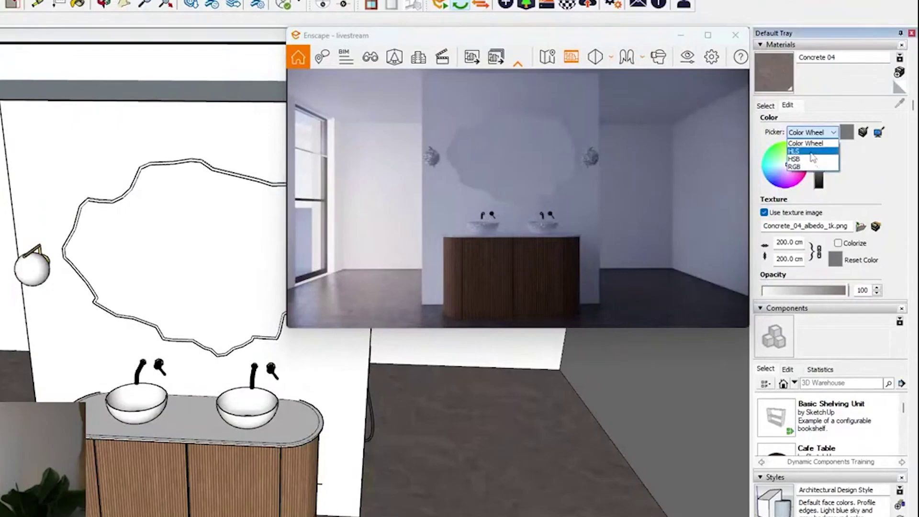
pyautogui.click(809, 151)
pyautogui.click(821, 188)
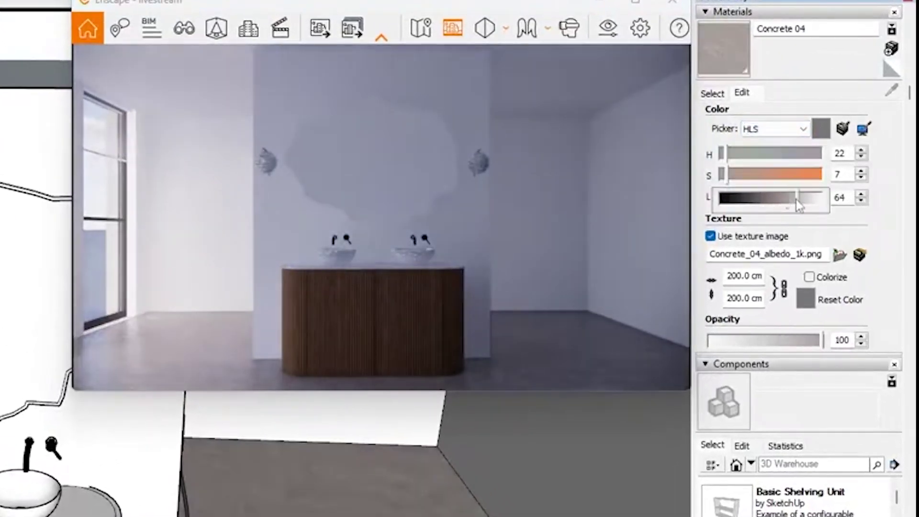
pyautogui.moveTo(797, 200); pyautogui.dragTo(803, 201)
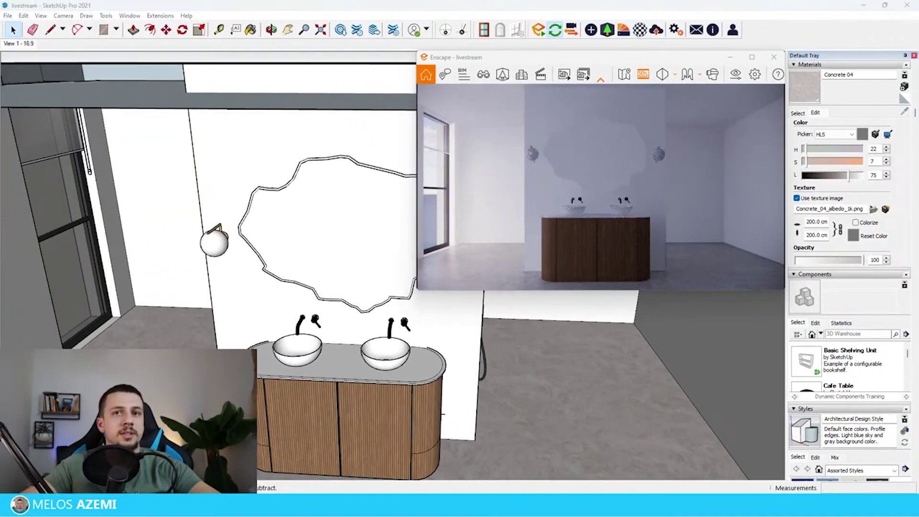
# Load the floor's Concrete 04 in the Enscape Material Editor and reduce its albedo image fade to 63.8%.
pyautogui.click(592, 10)
pyautogui.moveTo(769, 139); pyautogui.dragTo(225, 122)
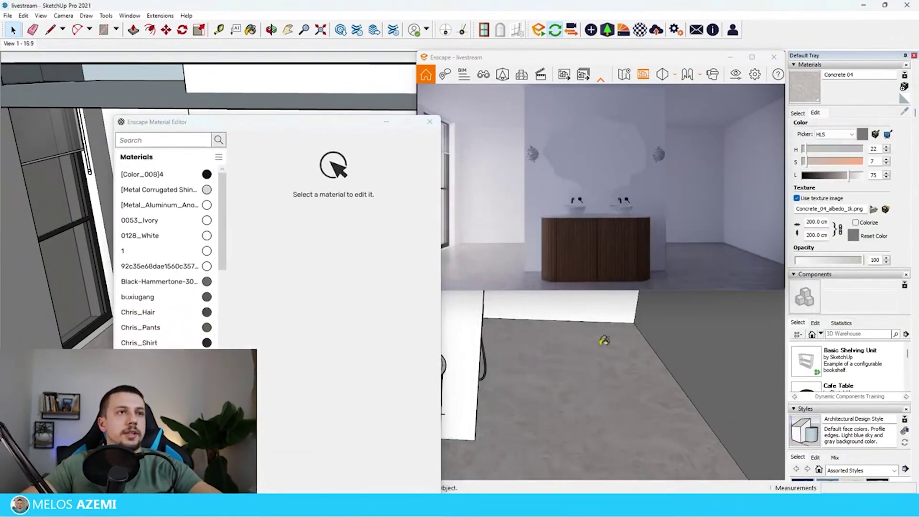
pyautogui.click(619, 388)
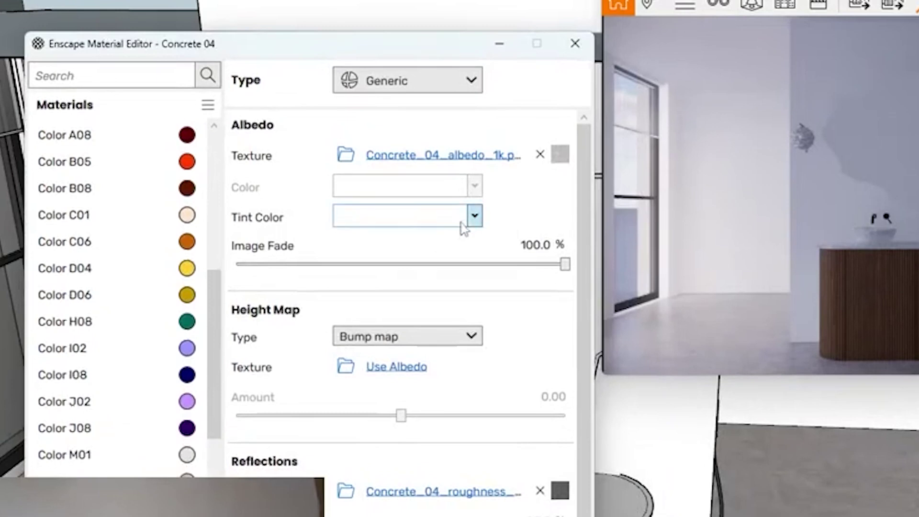
pyautogui.click(474, 216)
pyautogui.click(445, 244)
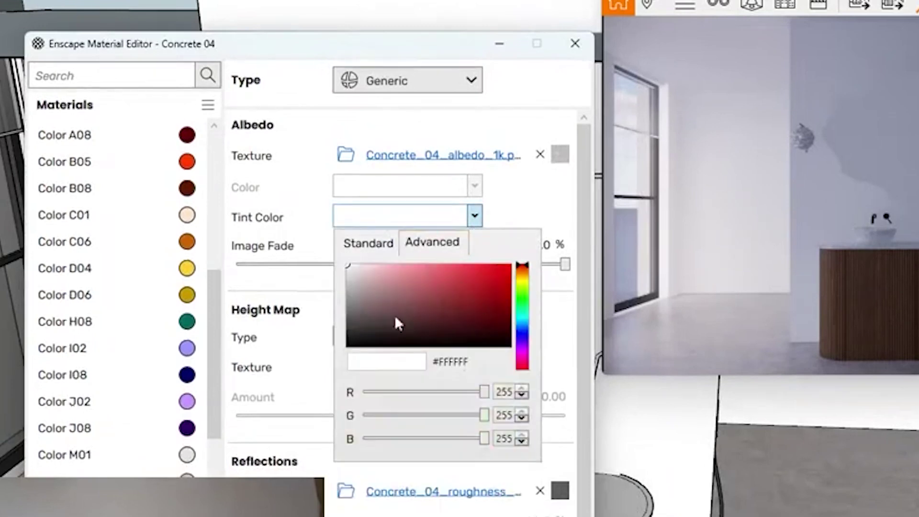
pyautogui.click(528, 284)
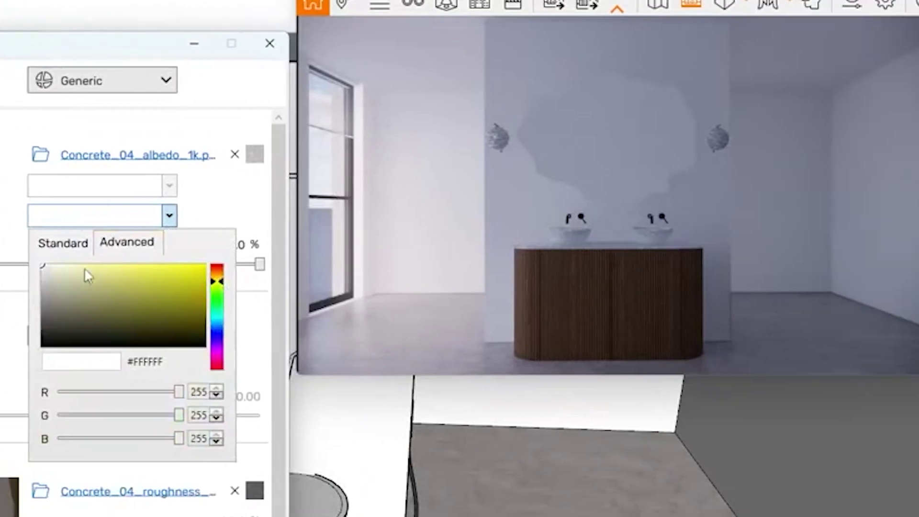
pyautogui.click(570, 246)
pyautogui.moveTo(246, 266); pyautogui.dragTo(141, 264)
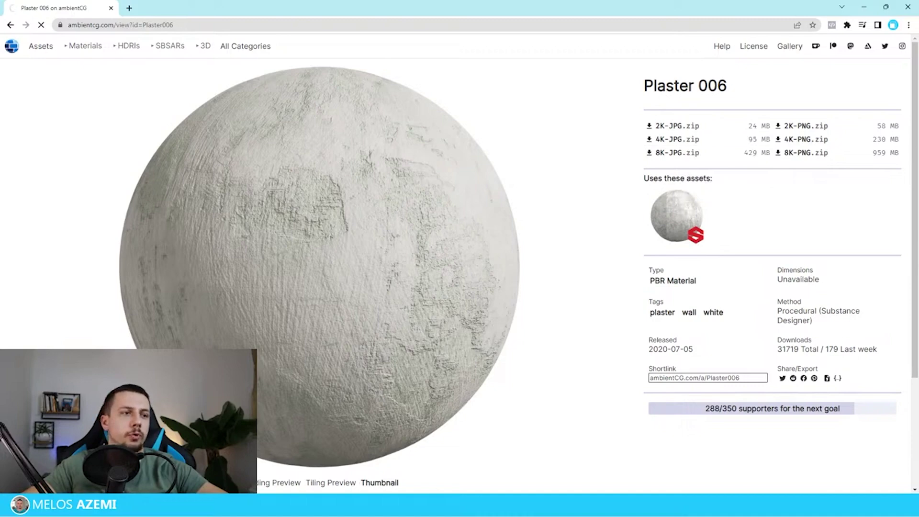
# View Plaster 006 on ambientCG, and back in SketchUp create a new material with the Plaster006_4K_Color.jpg texture.
pyautogui.moveTo(619, 506)
pyautogui.click(576, 461)
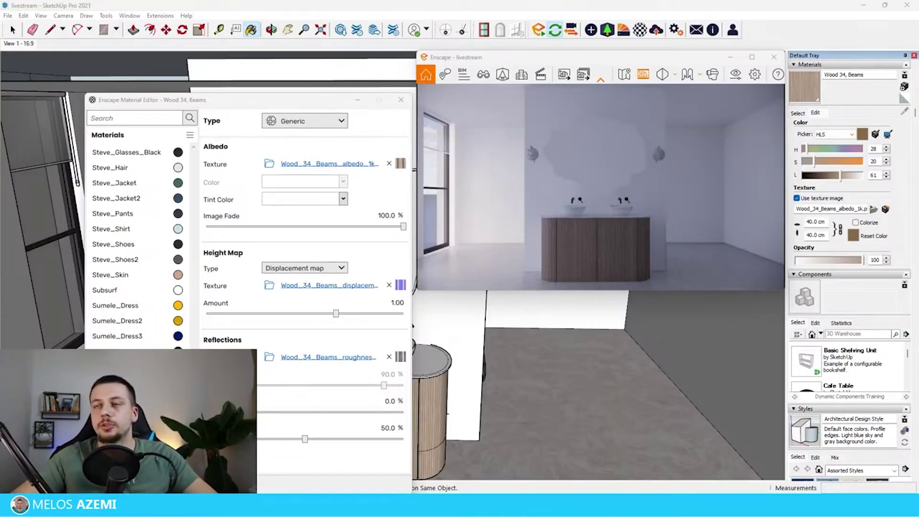
pyautogui.keyDown('alt'); pyautogui.click(300, 83); pyautogui.keyUp('alt')
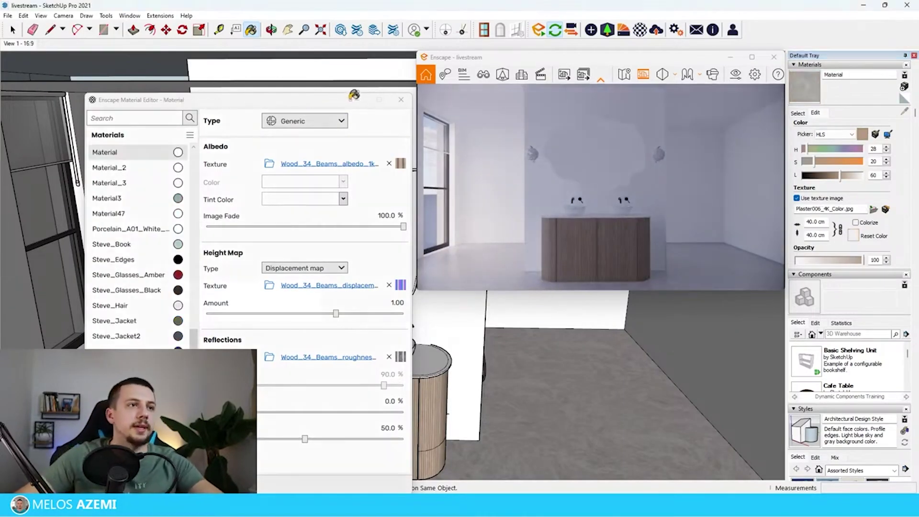
pyautogui.click(357, 101)
# Paint the feature wall behind the vanity and the surrounding room walls with the new plaster material.
pyautogui.scroll(-3, 447, 405)
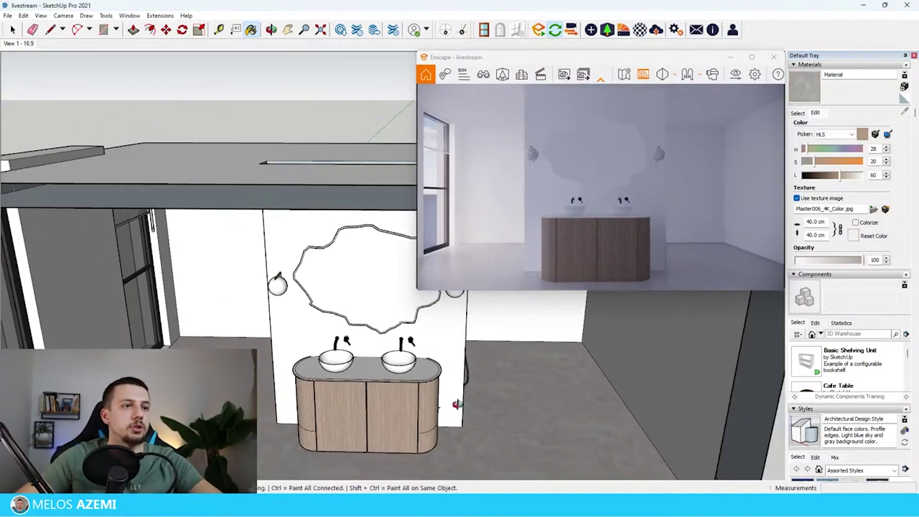
pyautogui.press('space')
pyautogui.click(461, 365)
pyautogui.moveTo(455, 404)
pyautogui.mouseDown(button='middle')
pyautogui.moveTo(461, 366)
pyautogui.moveTo(587, 344)
pyautogui.mouseUp(button='middle')
pyautogui.doubleClick(464, 349)
pyautogui.press('b')
pyautogui.click(463, 352)
pyautogui.click(587, 344)
pyautogui.scroll(4, 622, 390)
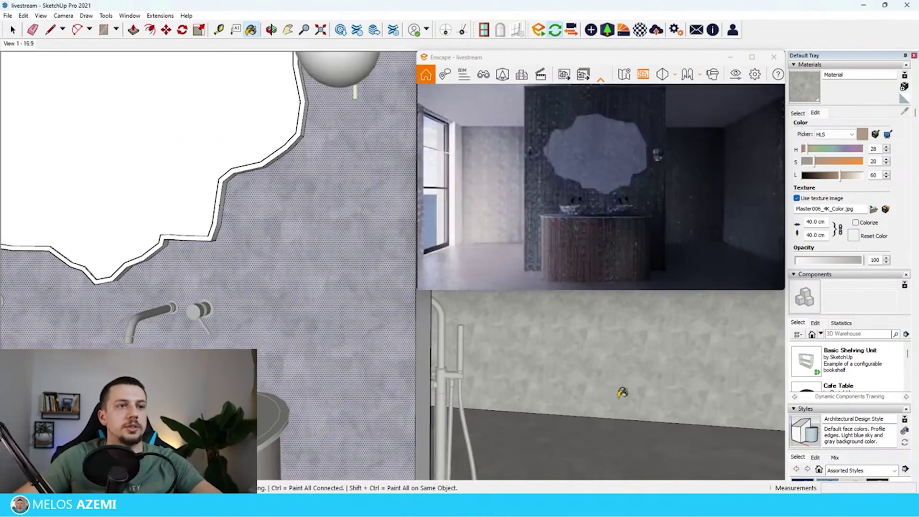
pyautogui.moveTo(623, 391); pyautogui.dragTo(378, 387, button='middle')
pyautogui.click(376, 387)
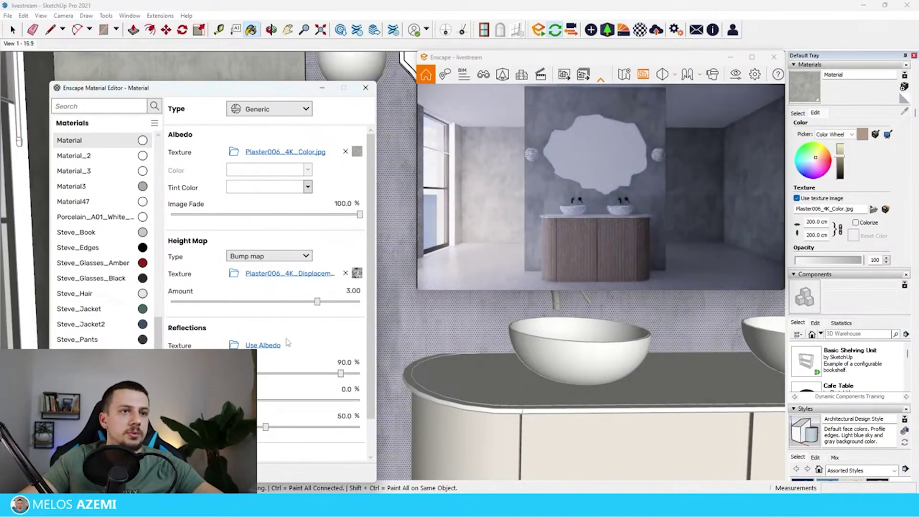
# Switch the plaster material's height map to a displacement map with amount 0.50 and set its reflection roughness to 40%.
pyautogui.click(274, 290)
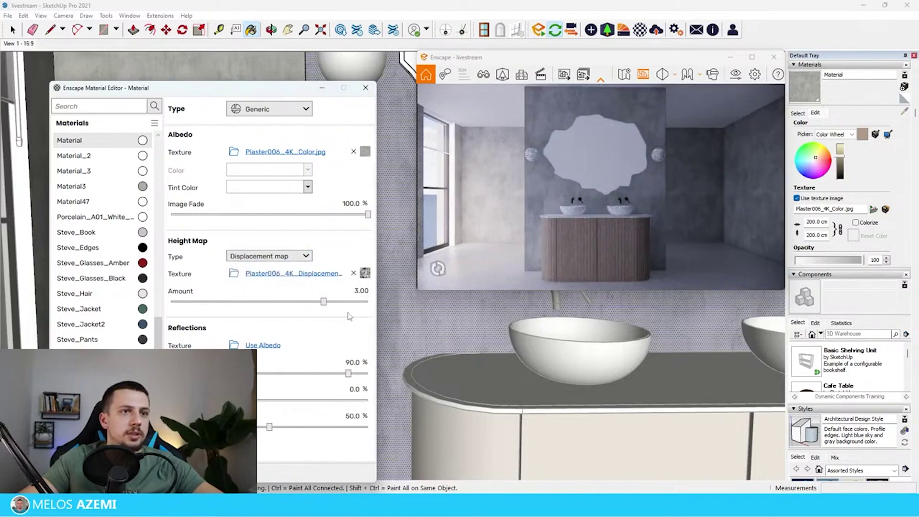
pyautogui.doubleClick(362, 290)
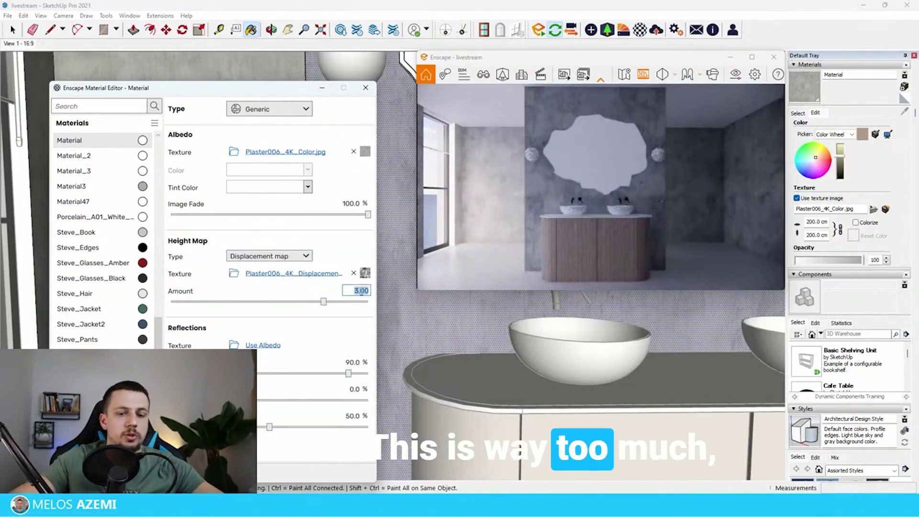
pyautogui.write('0.5')
pyautogui.press('Return')
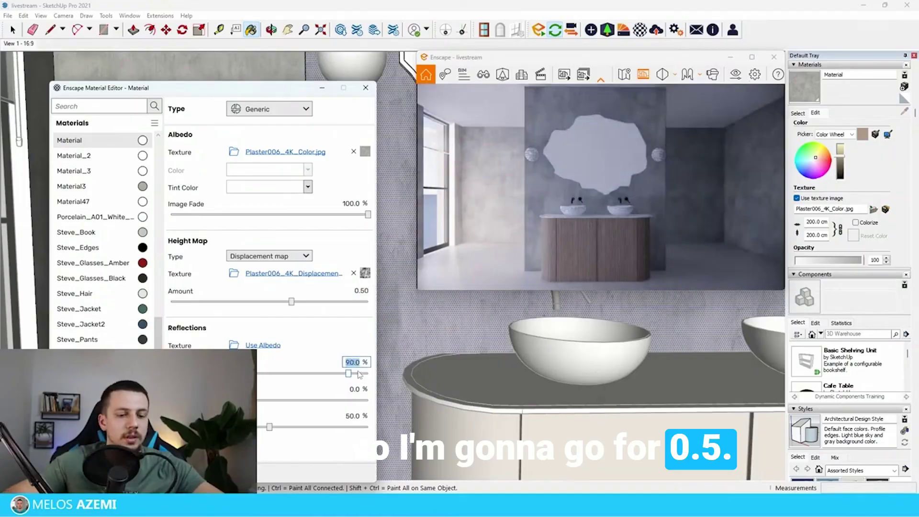
pyautogui.doubleClick(574, 474)
pyautogui.write('40')
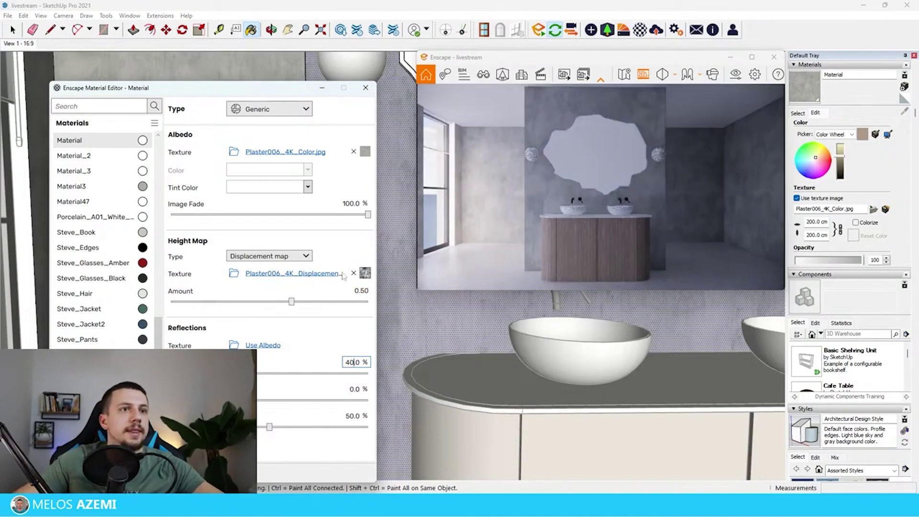
# Tint the plaster material light beige (#E6DDCF) and bring up the Beige bathroom reference on Behance for comparison.
pyautogui.click(307, 187)
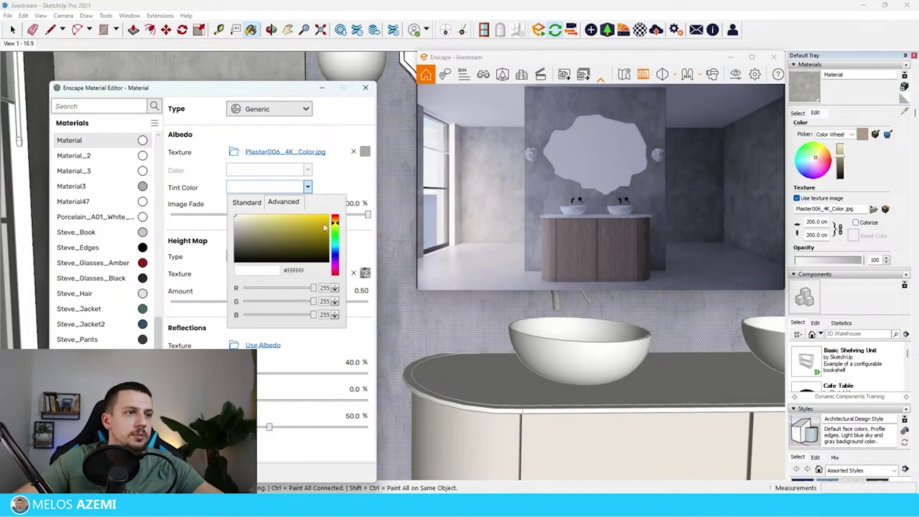
pyautogui.click(266, 220)
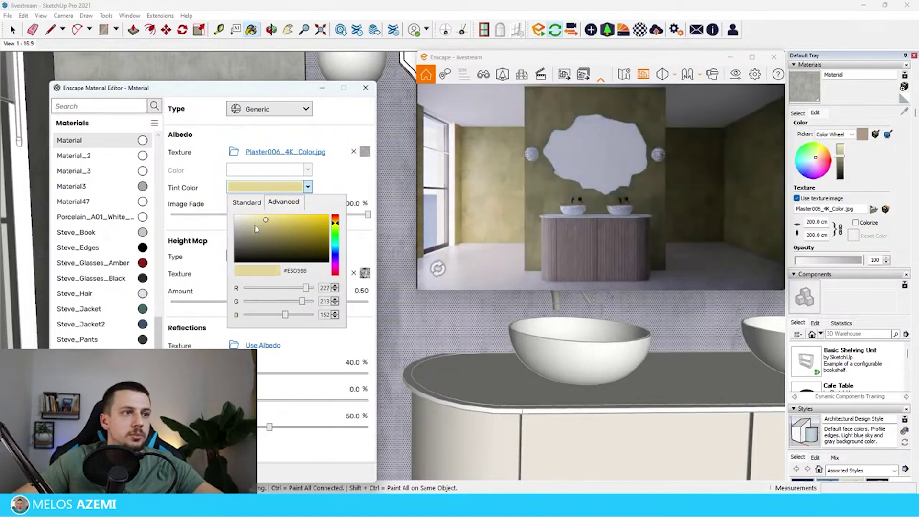
pyautogui.click(336, 223)
pyautogui.moveTo(336, 220); pyautogui.dragTo(338, 225)
pyautogui.click(248, 222)
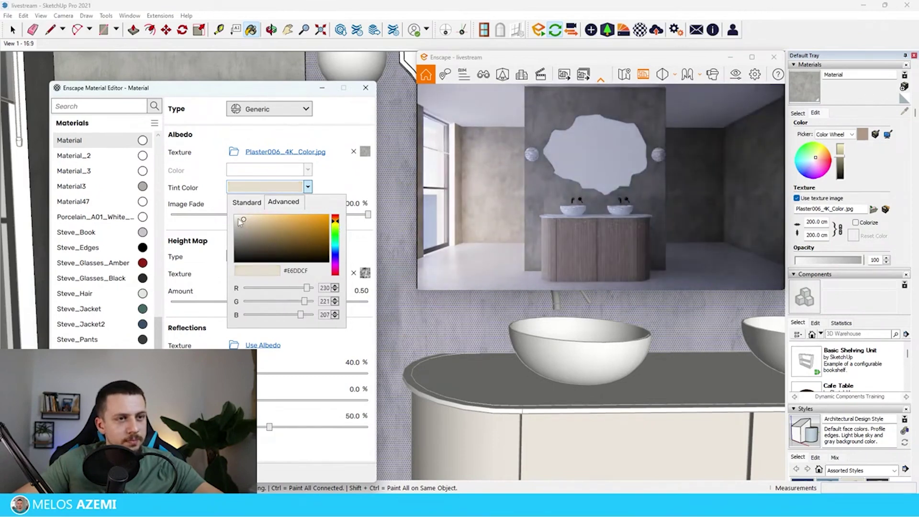
pyautogui.hotkey('alt', 'Tab')
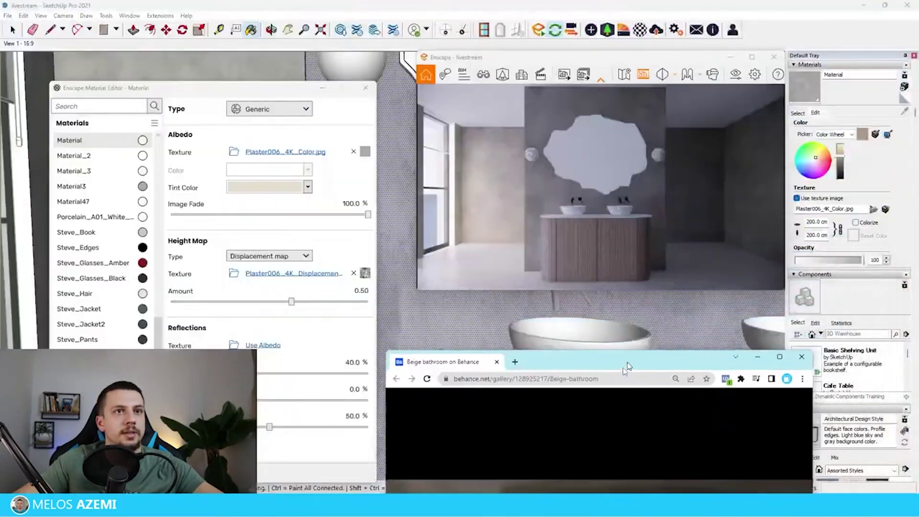
pyautogui.moveTo(618, 368); pyautogui.dragTo(618, 246)
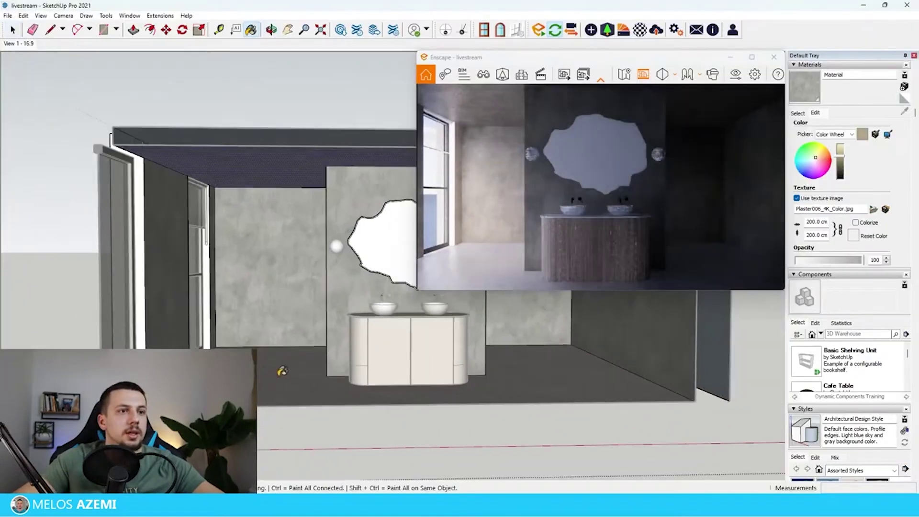
# Give the floor's Concrete 04 material a pale beige tint of about #DBD3AD in the Enscape Material Editor.
pyautogui.scroll(5, 297, 396)
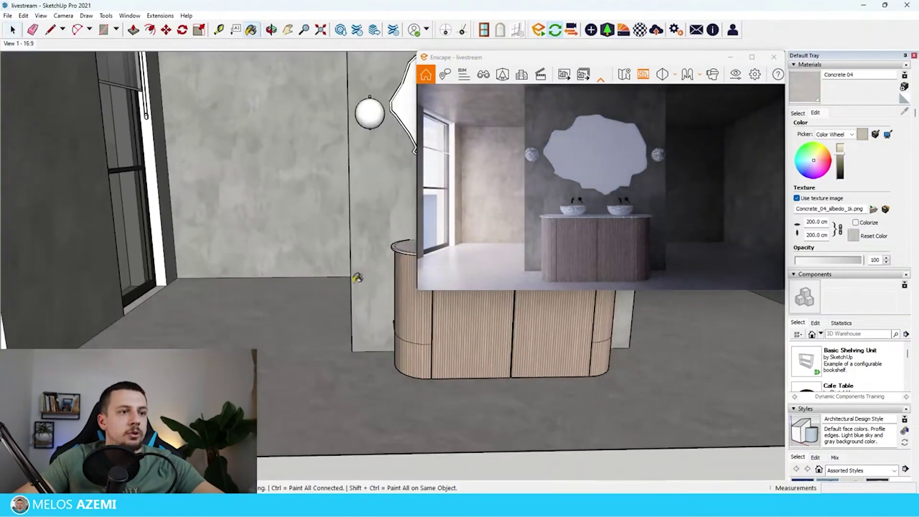
pyautogui.click(639, 32)
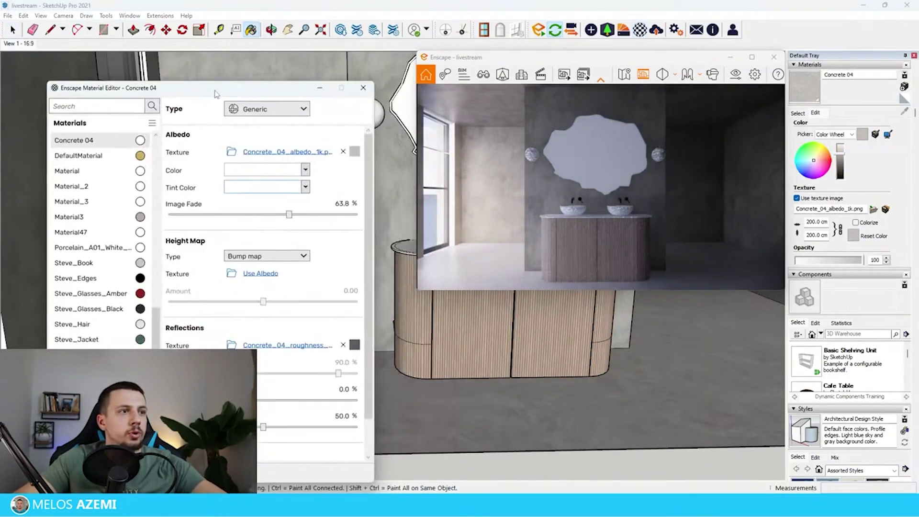
pyautogui.click(282, 188)
pyautogui.click(333, 223)
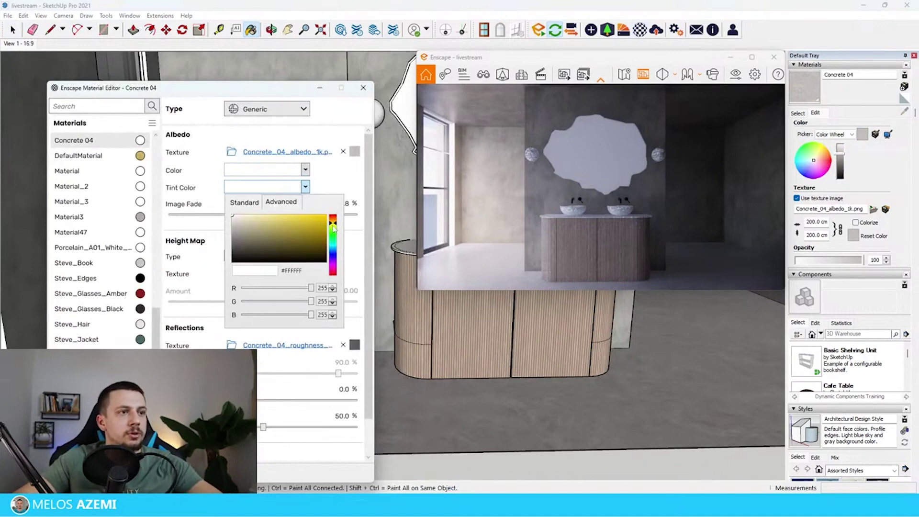
pyautogui.click(258, 221)
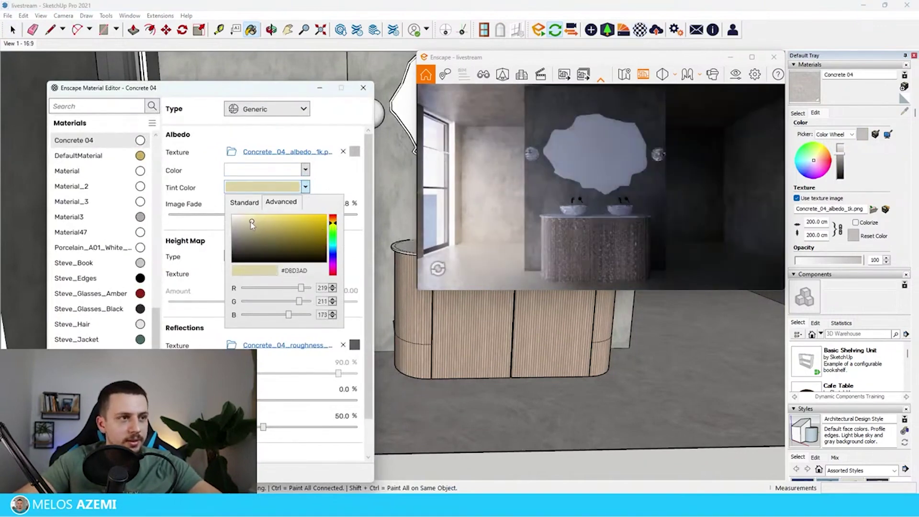
# Paint the freeform mirror's inner face with Mirror 01 from the Glass and Mirrors collection.
pyautogui.click(862, 126)
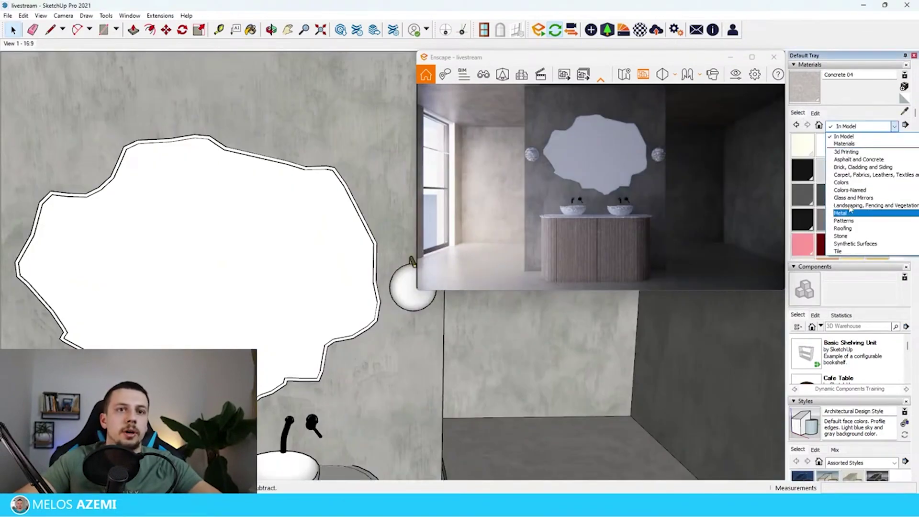
pyautogui.click(849, 199)
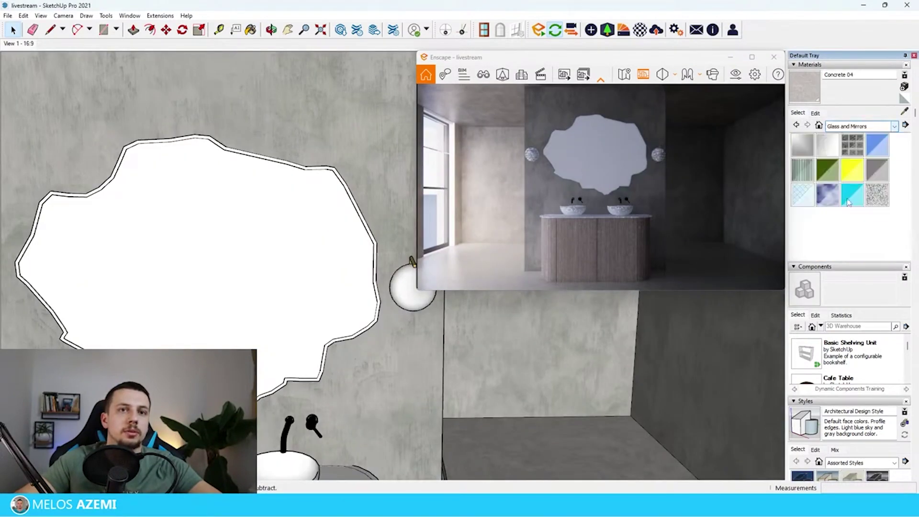
pyautogui.click(884, 166)
pyautogui.click(803, 143)
pyautogui.scroll(-3, 312, 215)
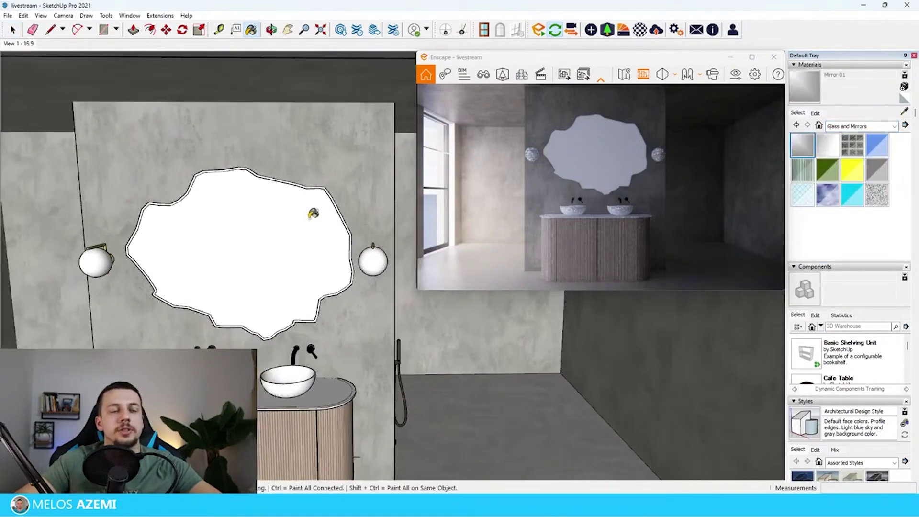
pyautogui.scroll(3, 290, 238)
pyautogui.press('space')
pyautogui.doubleClick(285, 250)
pyautogui.click(317, 254)
pyautogui.press('b')
pyautogui.click(334, 269)
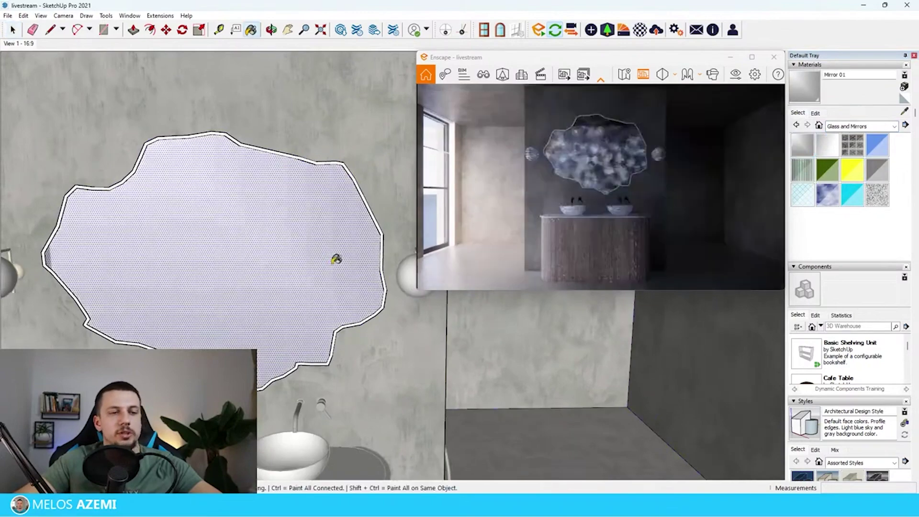
pyautogui.scroll(5, 372, 297)
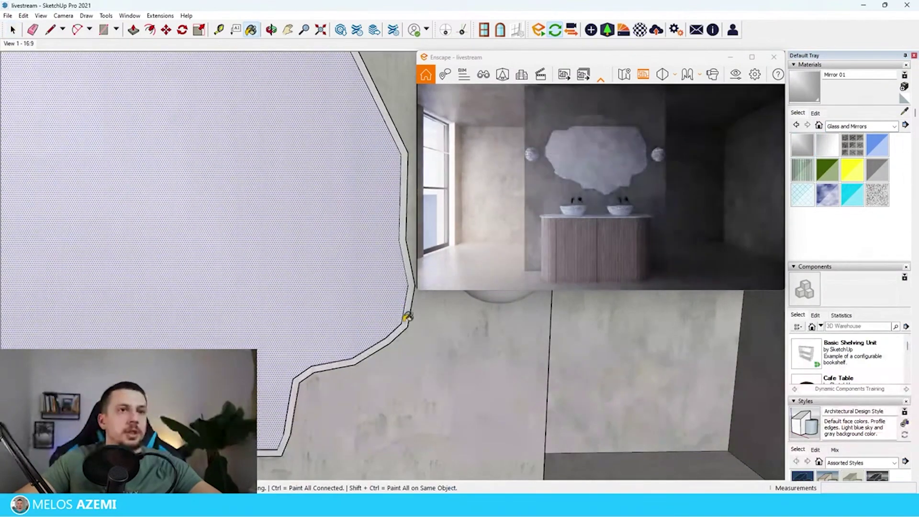
# Import Stone 03 from the Stones category of the Enscape Material Library and close the material windows.
pyautogui.press('space')
pyautogui.click(384, 367)
pyautogui.scroll(-9, 364, 385)
pyautogui.moveTo(364, 386); pyautogui.dragTo(379, 358, button='middle')
pyautogui.scroll(5, 293, 383)
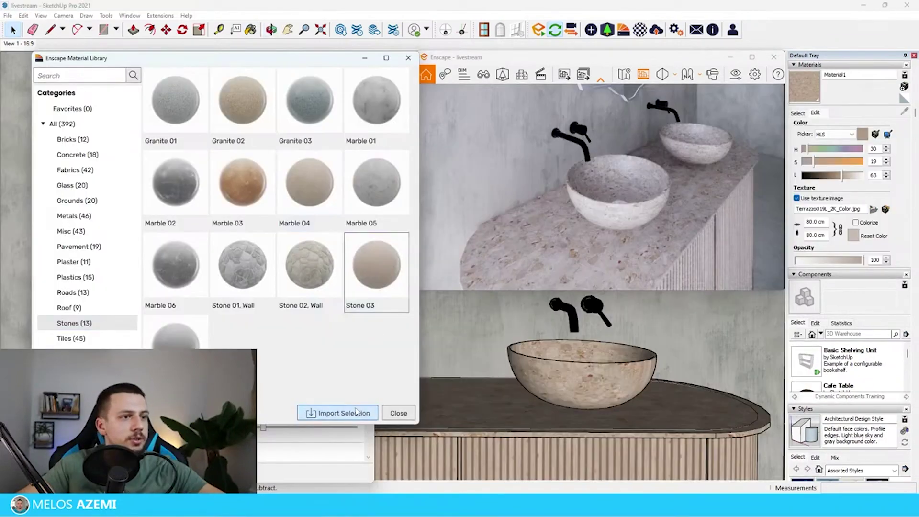
pyautogui.click(356, 412)
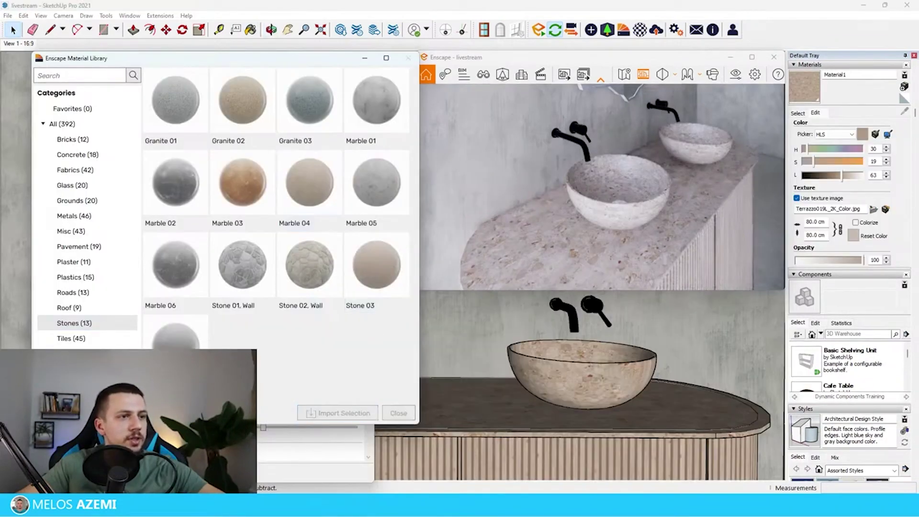
pyautogui.click(408, 58)
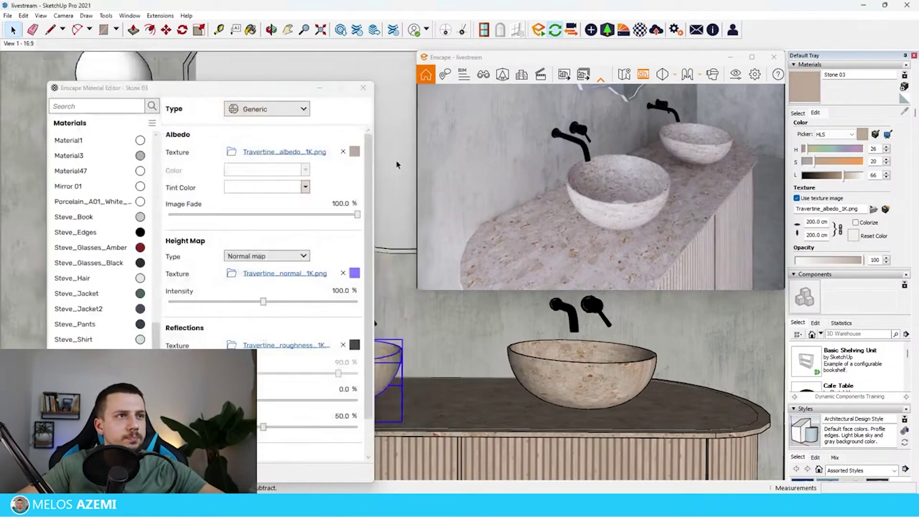
pyautogui.click(366, 89)
# Apply the Stone 03 material to the washbasins and the vanity countertop.
pyautogui.doubleClick(374, 393)
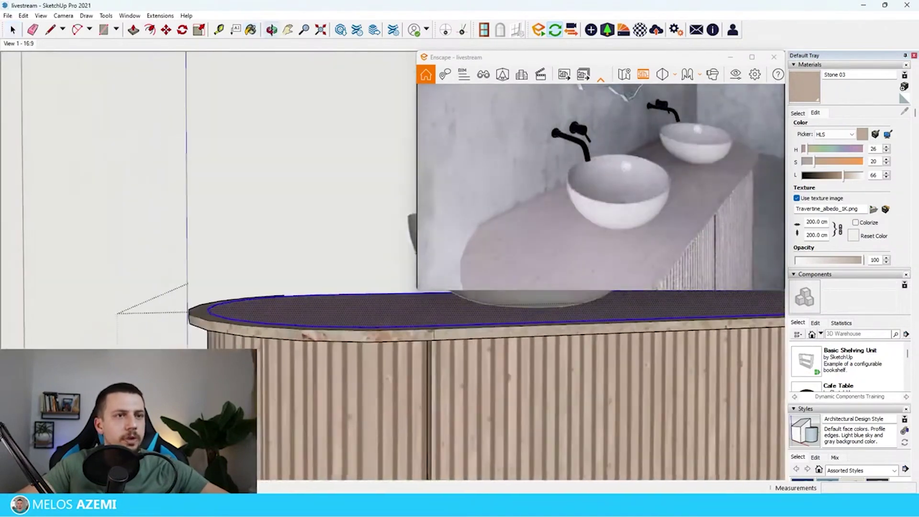
pyautogui.press('b')
pyautogui.scroll(3, 349, 337)
pyautogui.moveTo(349, 337); pyautogui.dragTo(359, 331, button='middle')
# Position the Enscape spot lights outside the window as a stacked array aimed into the room.
pyautogui.moveTo(343, 401)
pyautogui.mouseDown(button='middle')
pyautogui.moveTo(349, 410)
pyautogui.moveTo(345, 402)
pyautogui.mouseUp(button='middle')
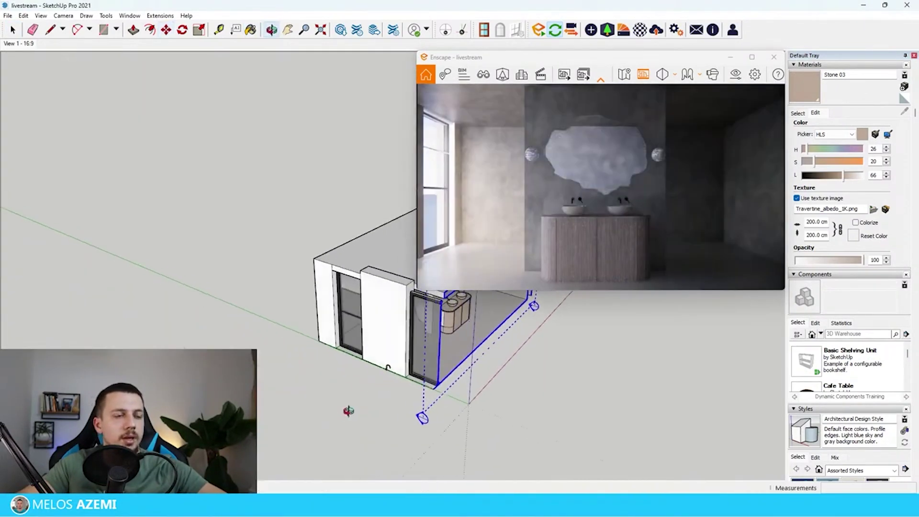
pyautogui.press('space')
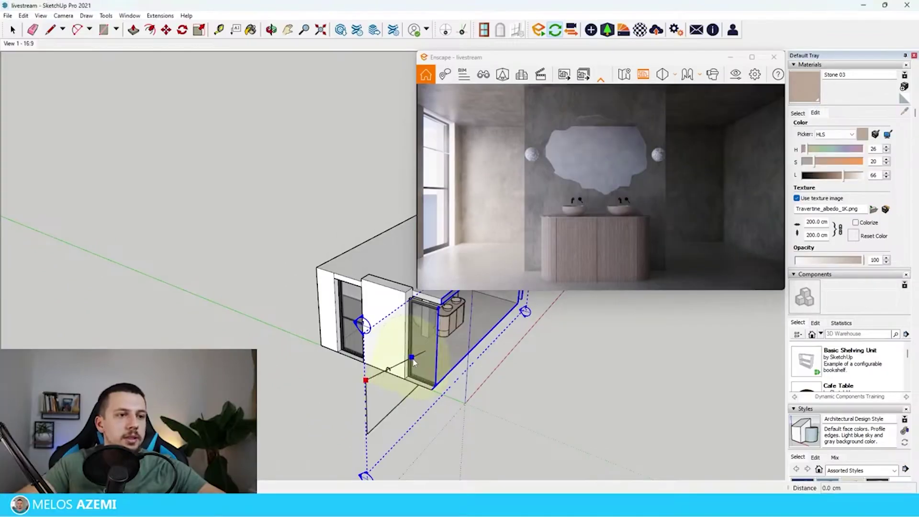
pyautogui.click(414, 362)
pyautogui.scroll(3, 423, 356)
pyautogui.moveTo(424, 355); pyautogui.dragTo(268, 331, button='middle')
pyautogui.press('m')
pyautogui.scroll(2, 462, 389)
pyautogui.click(444, 391)
pyautogui.press('space')
pyautogui.press('m')
pyautogui.click(235, 316)
pyautogui.click(246, 345)
pyautogui.press('space')
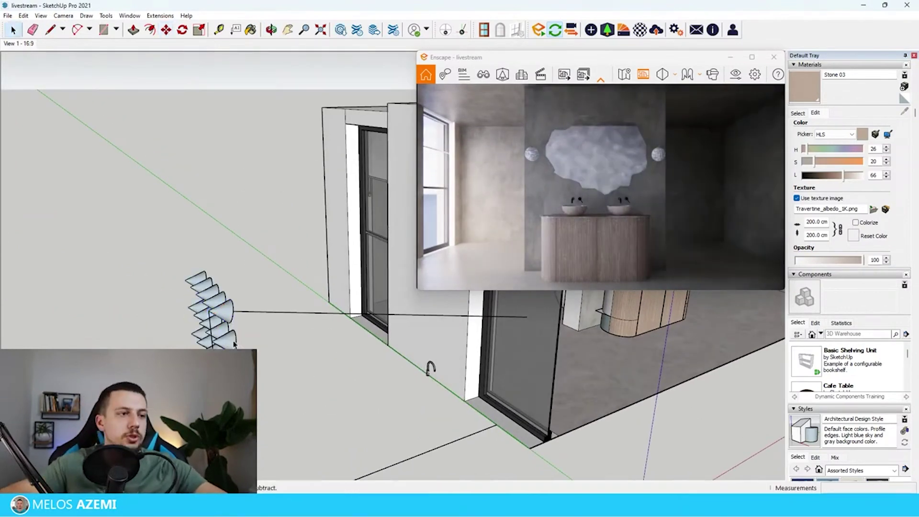
# Give the outdoor spot lights a 90° beam angle and a luminous intensity of 27,503 cd, and select the whole array.
pyautogui.click(234, 341)
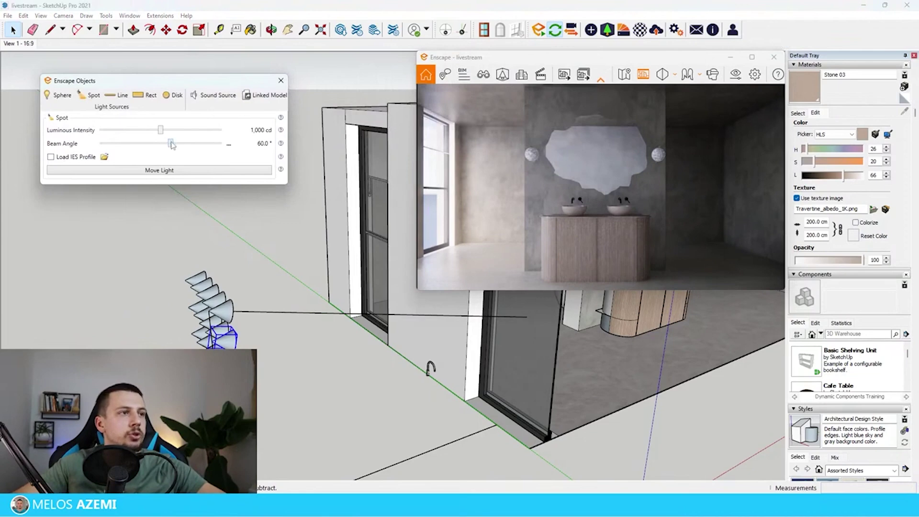
pyautogui.moveTo(171, 144); pyautogui.dragTo(221, 143)
pyautogui.moveTo(161, 130); pyautogui.dragTo(190, 131)
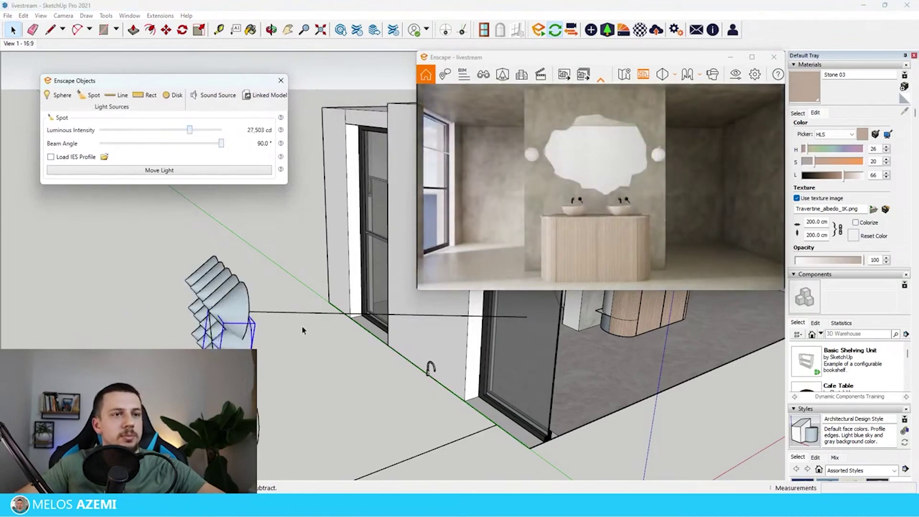
pyautogui.moveTo(303, 331); pyautogui.dragTo(240, 302, button='middle')
pyautogui.scroll(-5, 240, 302)
pyautogui.moveTo(190, 274); pyautogui.dragTo(268, 338)
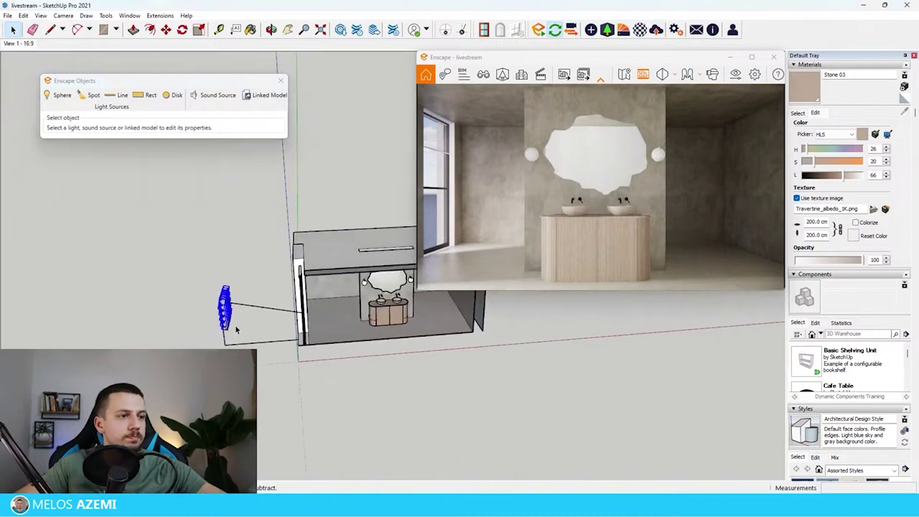
pyautogui.moveTo(237, 329)
pyautogui.mouseDown(button='middle')
pyautogui.moveTo(226, 292)
pyautogui.moveTo(256, 285)
pyautogui.moveTo(240, 328)
pyautogui.mouseUp(button='middle')
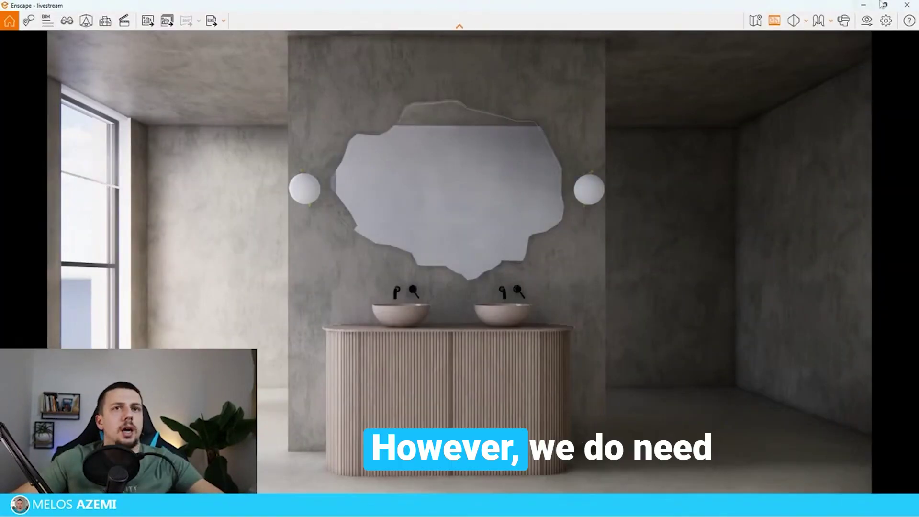
# Return the Enscape render to its small window and open the Enscape Material Editor beside the vanity model.
pyautogui.click(884, 5)
pyautogui.scroll(-3, 564, 365)
pyautogui.moveTo(564, 361)
pyautogui.mouseDown(button='middle')
pyautogui.moveTo(511, 330)
pyautogui.moveTo(235, 312)
pyautogui.mouseUp(button='middle')
pyautogui.scroll(5, 511, 330)
pyautogui.scroll(-3, 236, 313)
pyautogui.scroll(1, 364, 335)
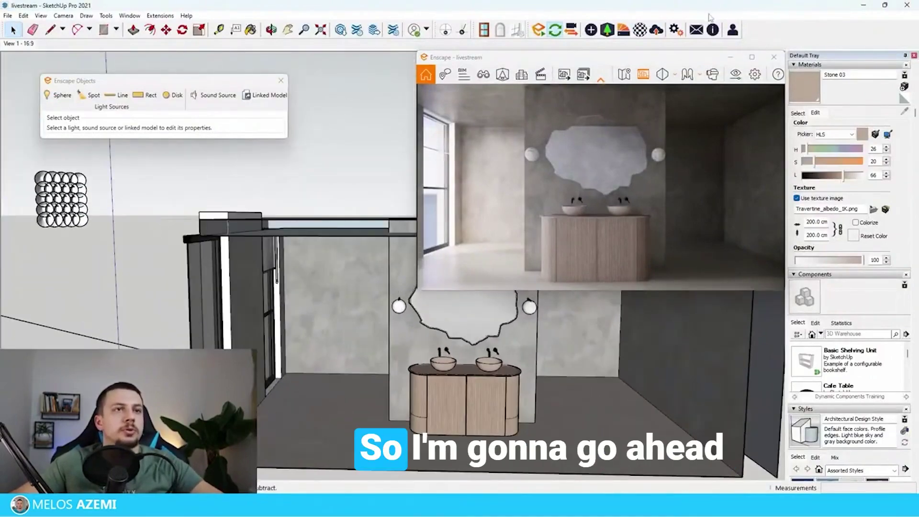
pyautogui.click(642, 32)
pyautogui.moveTo(248, 88); pyautogui.dragTo(199, 77)
# Paint the globe wall light beside the mirror with Color C01 from the Colors collection.
pyautogui.scroll(6, 405, 307)
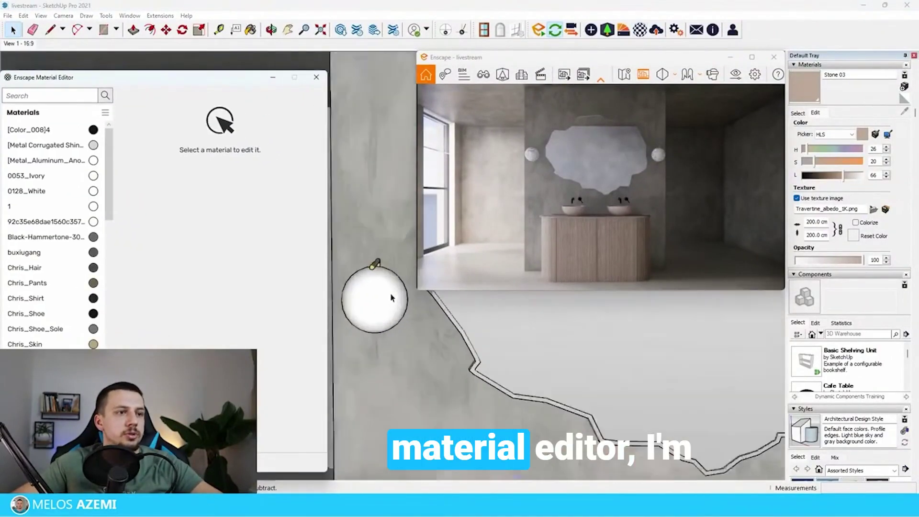
pyautogui.scroll(1, 390, 298)
pyautogui.click(388, 296)
pyautogui.press('b')
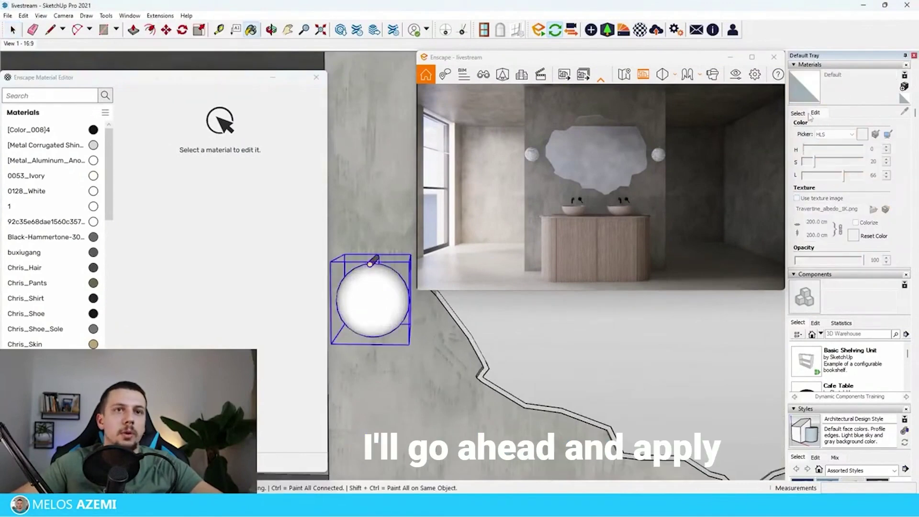
pyautogui.click(798, 113)
pyautogui.click(895, 126)
pyautogui.click(857, 191)
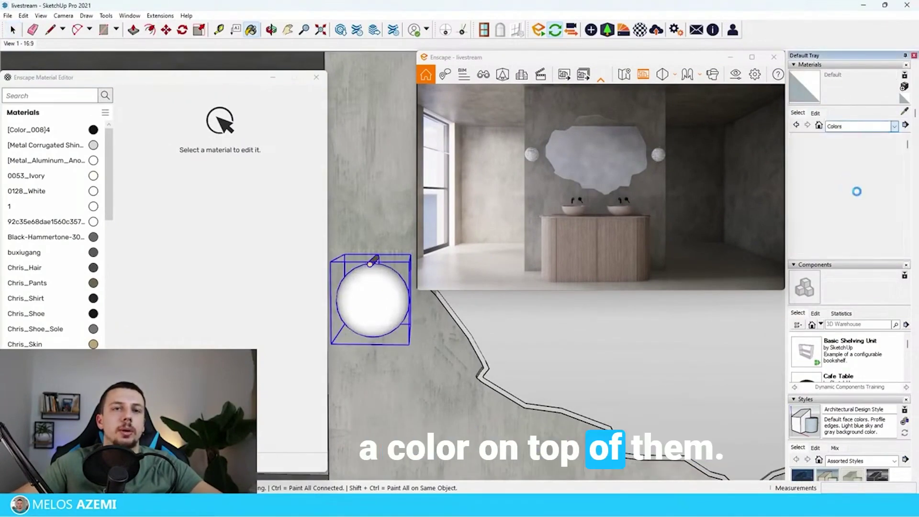
pyautogui.click(803, 244)
pyautogui.click(400, 303)
pyautogui.scroll(-3, 336, 297)
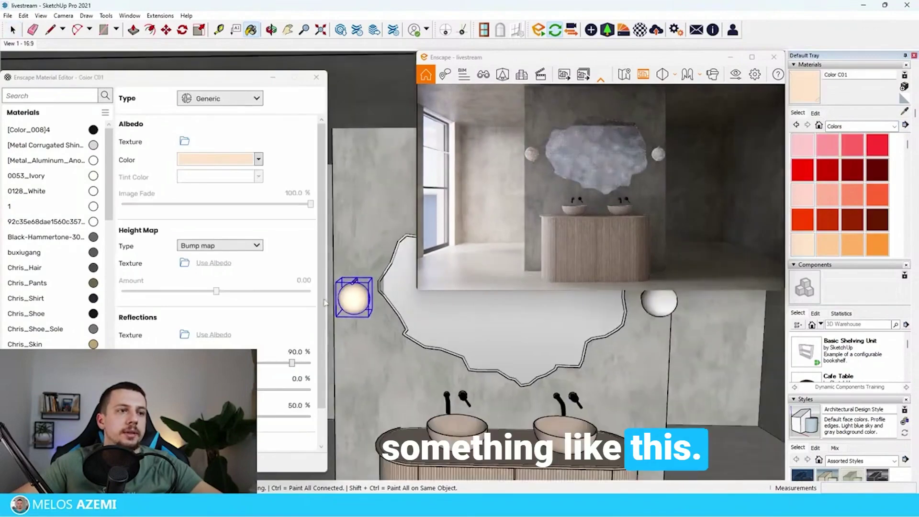
# Make the wall lights' Color C01 material self-illuminated with a luminance of about 845 cd/m².
pyautogui.click(230, 98)
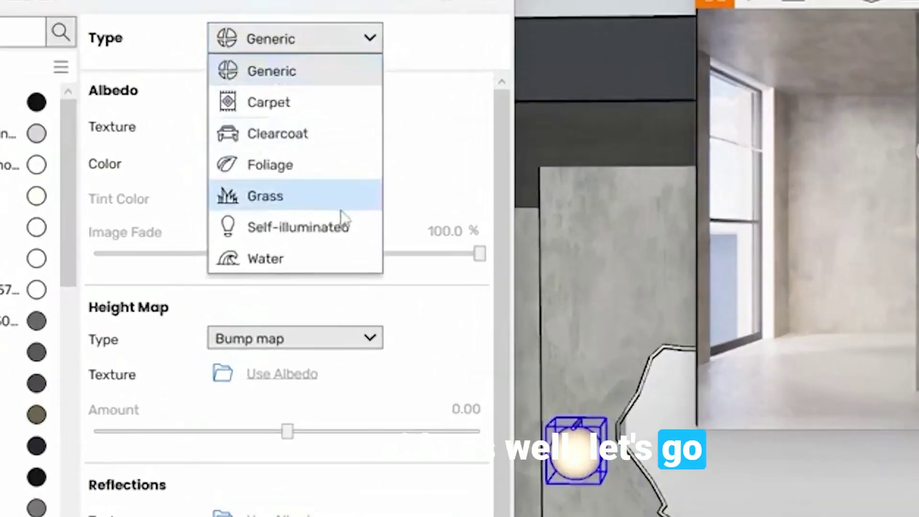
pyautogui.click(343, 225)
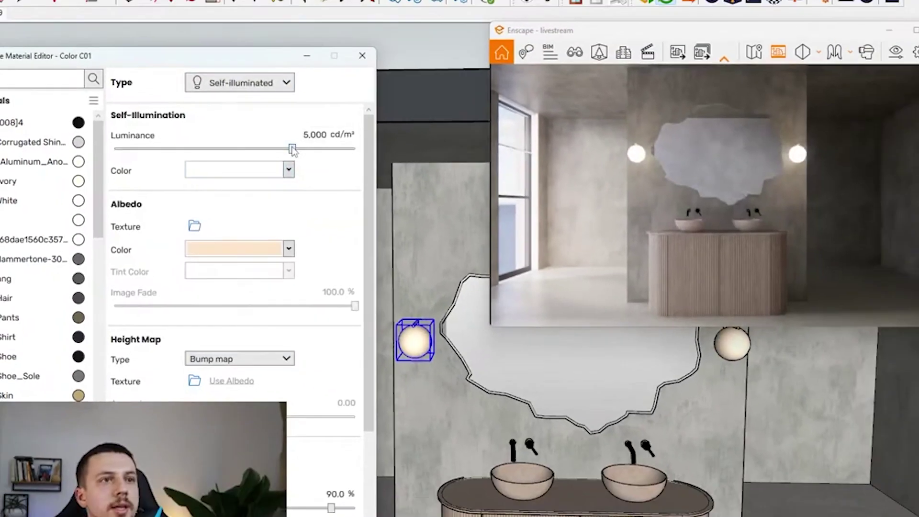
pyautogui.moveTo(293, 150); pyautogui.dragTo(234, 156)
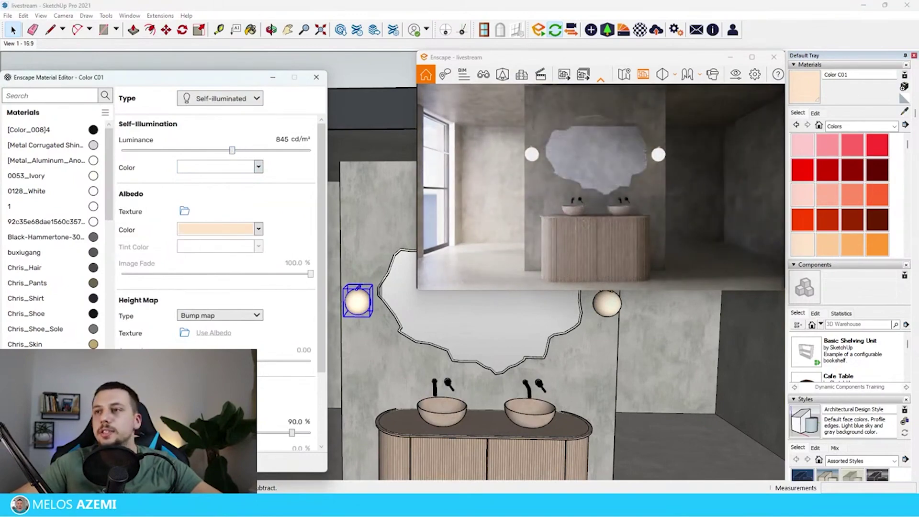
# Place an Enscape sphere light just below the globe wall light at the mirror's left side.
pyautogui.scroll(-5, 378, 324)
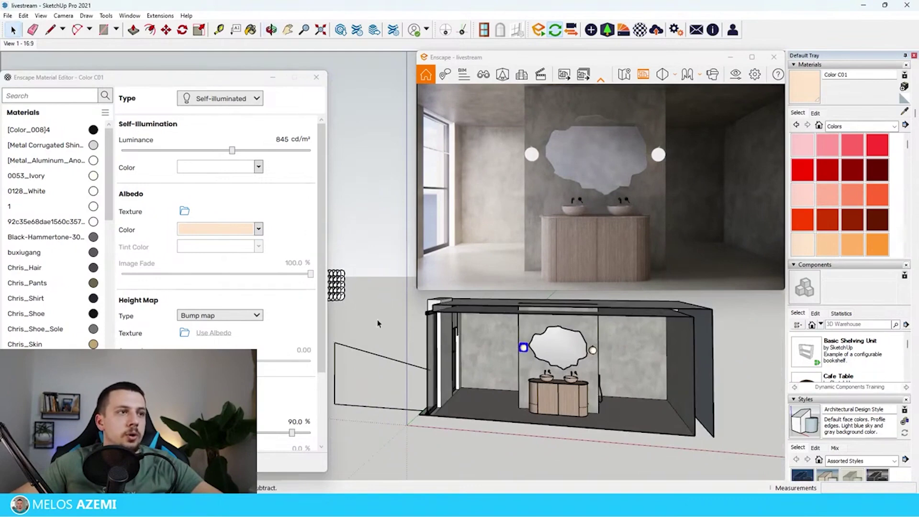
pyautogui.click(590, 30)
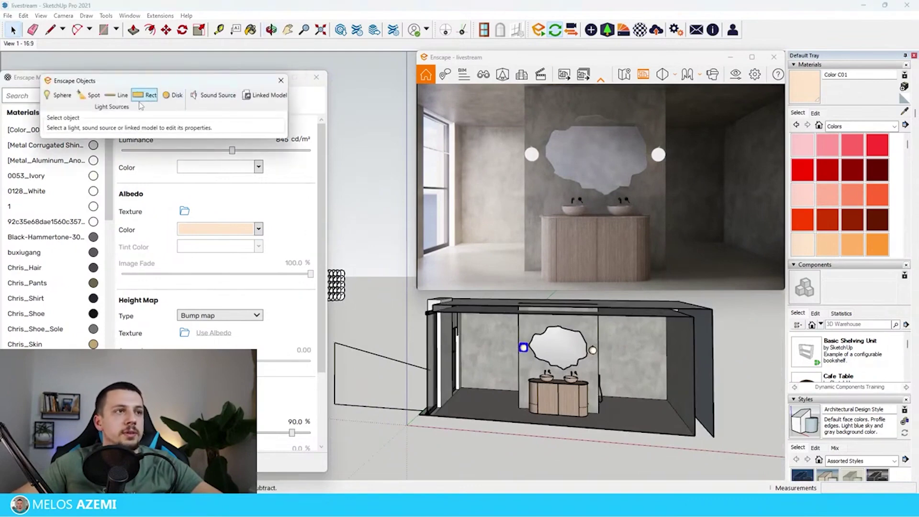
pyautogui.scroll(10, 521, 344)
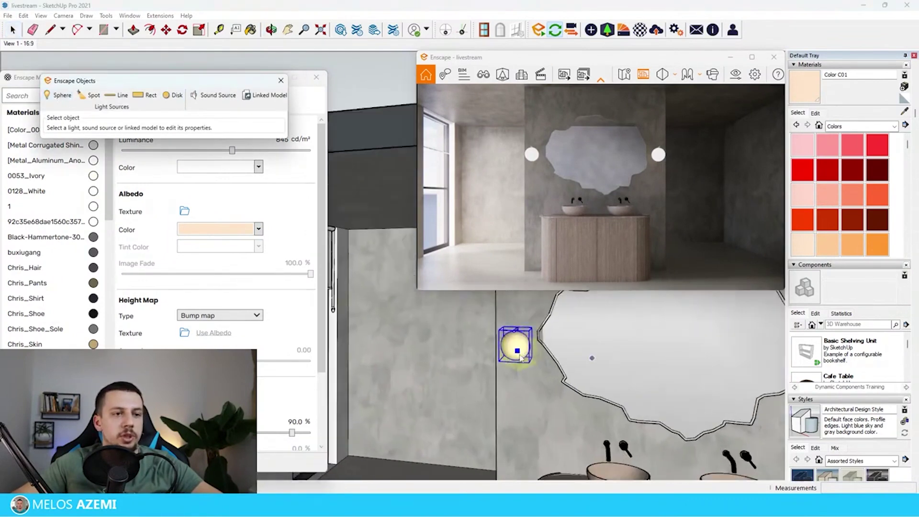
pyautogui.click(519, 382)
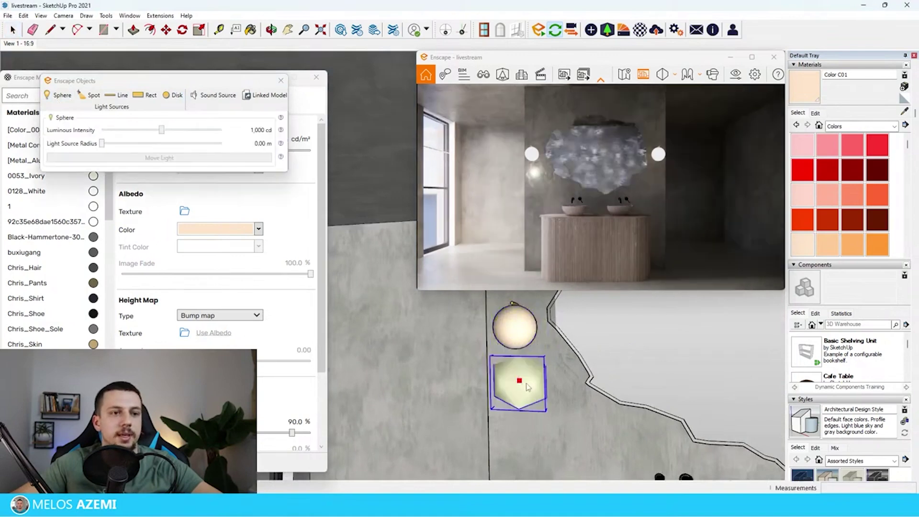
pyautogui.moveTo(520, 381)
pyautogui.mouseDown(button='middle')
pyautogui.moveTo(490, 384)
pyautogui.moveTo(464, 402)
pyautogui.mouseUp(button='middle')
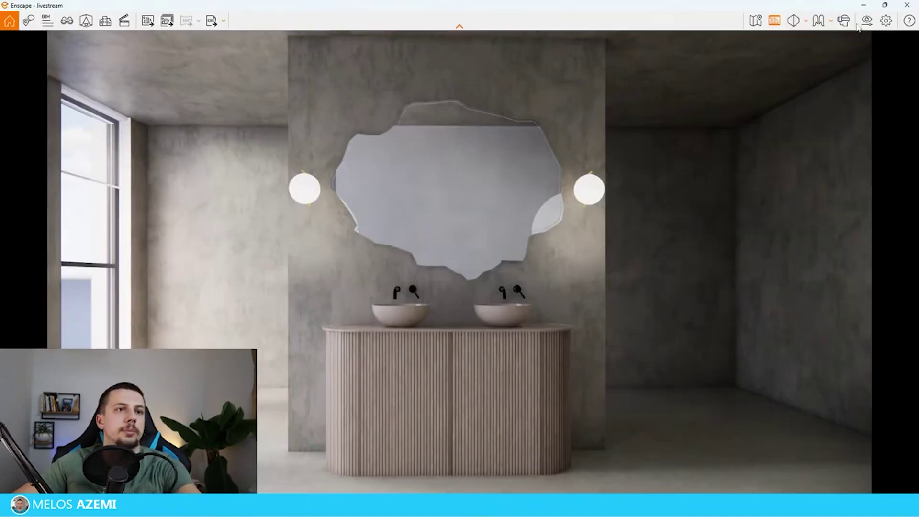
# Set the Enscape sky's horizon source to Skybox using the Midday.hdr file, and move the settings window aside.
pyautogui.click(867, 20)
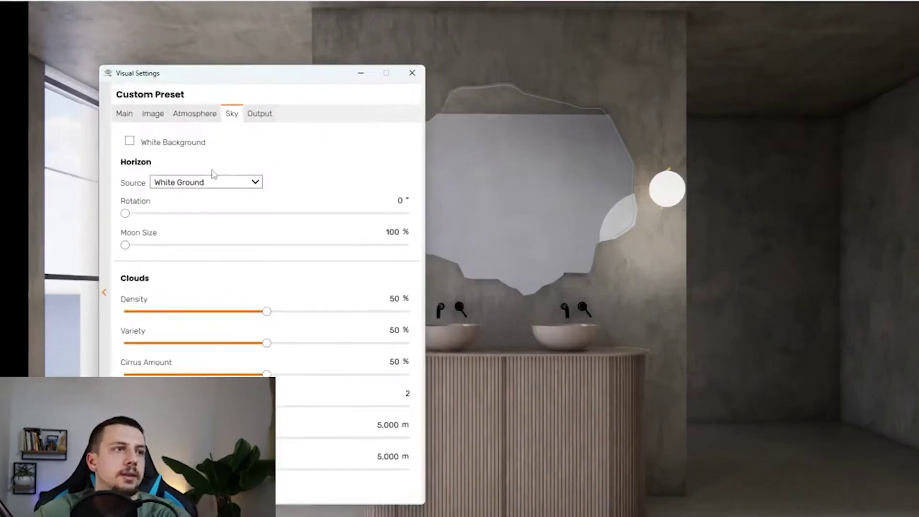
pyautogui.click(211, 183)
pyautogui.click(167, 204)
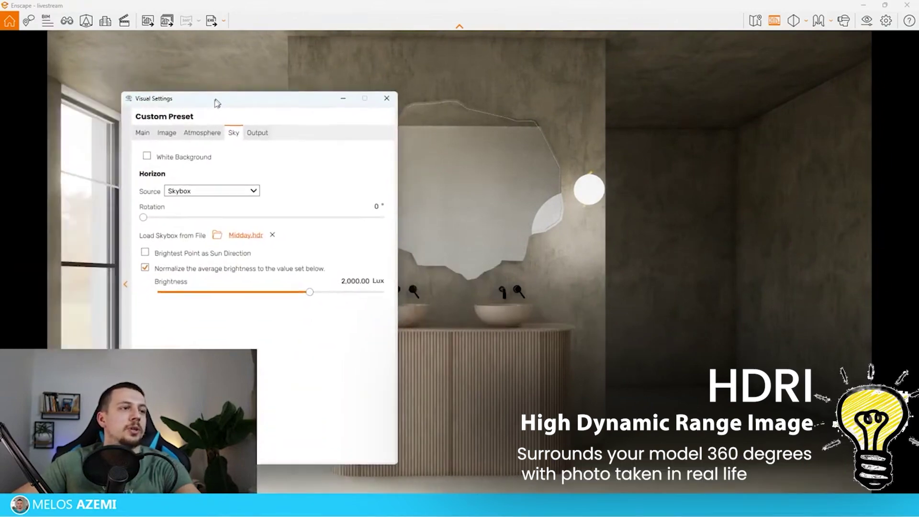
pyautogui.moveTo(215, 99); pyautogui.dragTo(628, 89)
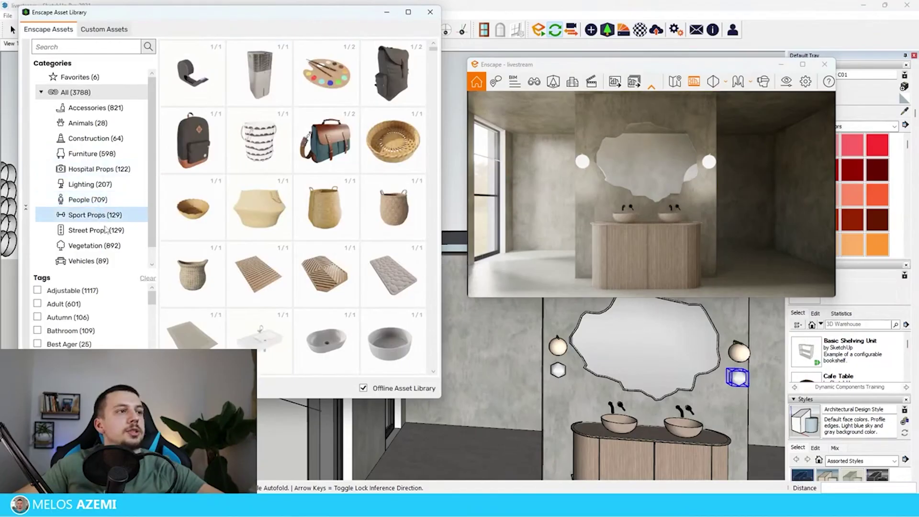
# Place potted plants from the Enscape library's Vegetation category on the floor beside the window.
pyautogui.scroll(-1, 101, 246)
pyautogui.click(95, 230)
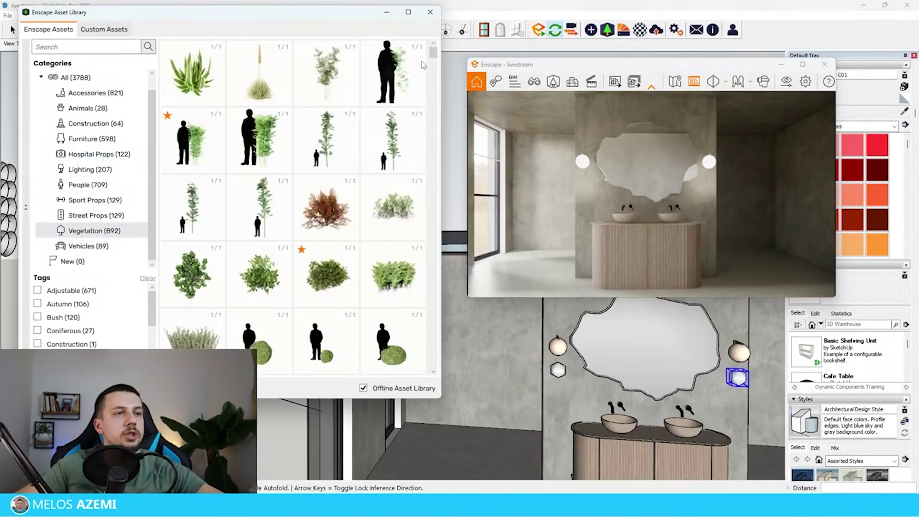
pyautogui.scroll(-15, 417, 178)
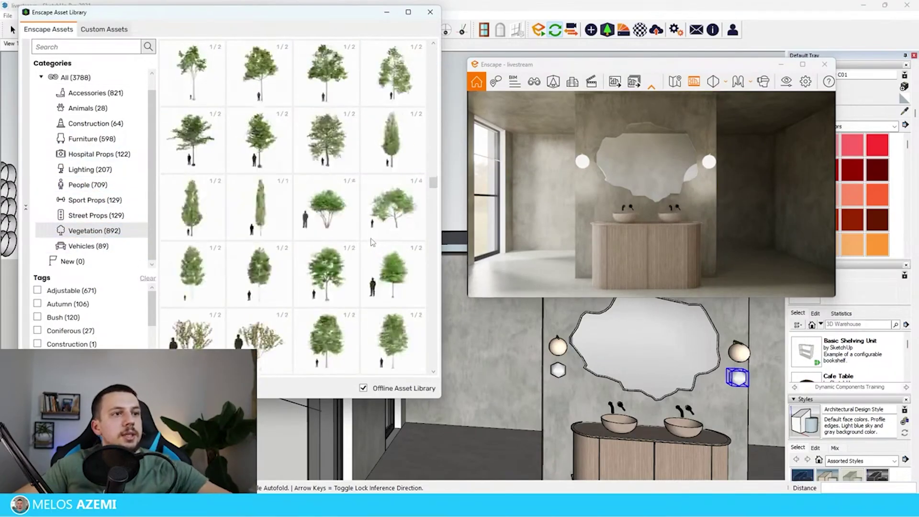
pyautogui.scroll(-10, 362, 231)
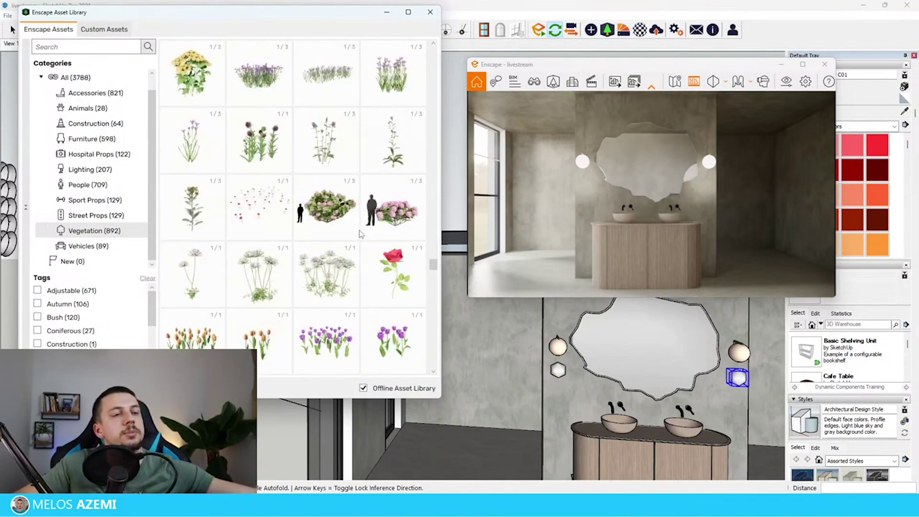
pyautogui.scroll(-5, 360, 233)
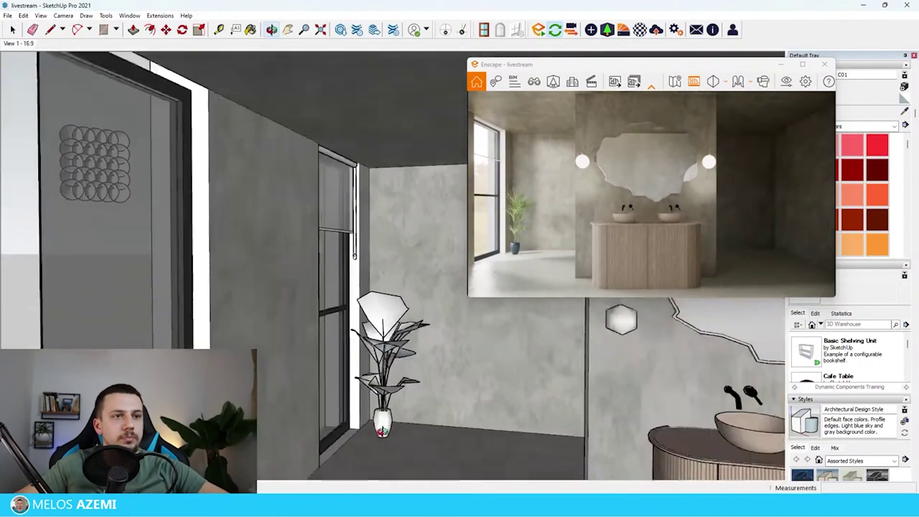
pyautogui.moveTo(383, 432); pyautogui.dragTo(380, 438, button='middle')
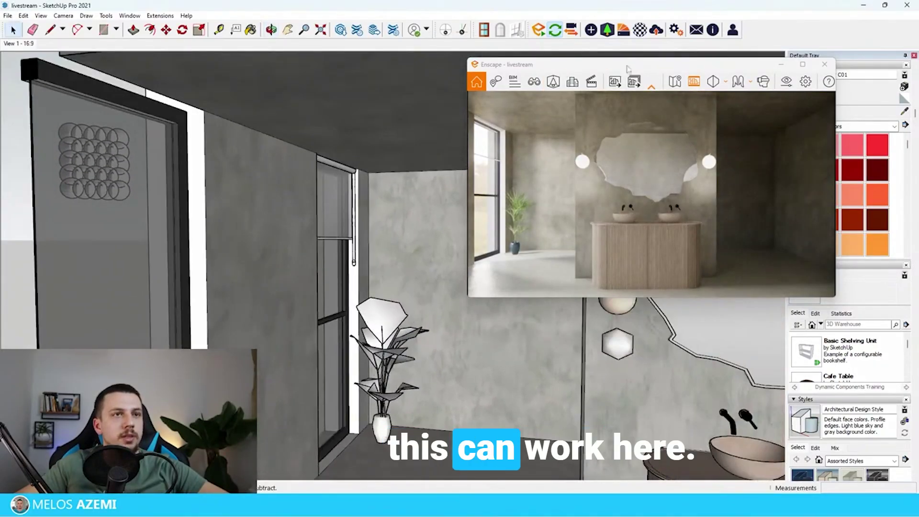
pyautogui.click(608, 30)
pyautogui.scroll(-1, 272, 359)
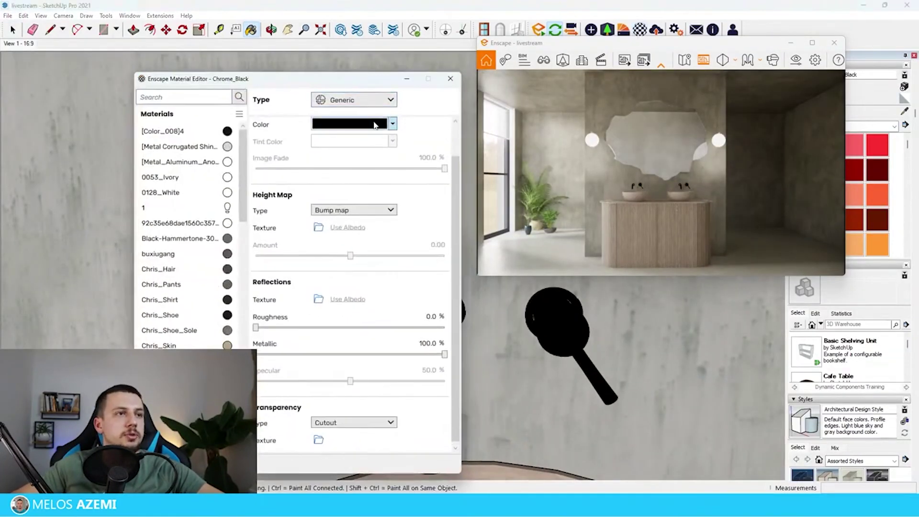
# Recolor the faucets' Chrome_Black material to a gold tone.
pyautogui.click(392, 123)
pyautogui.click(352, 218)
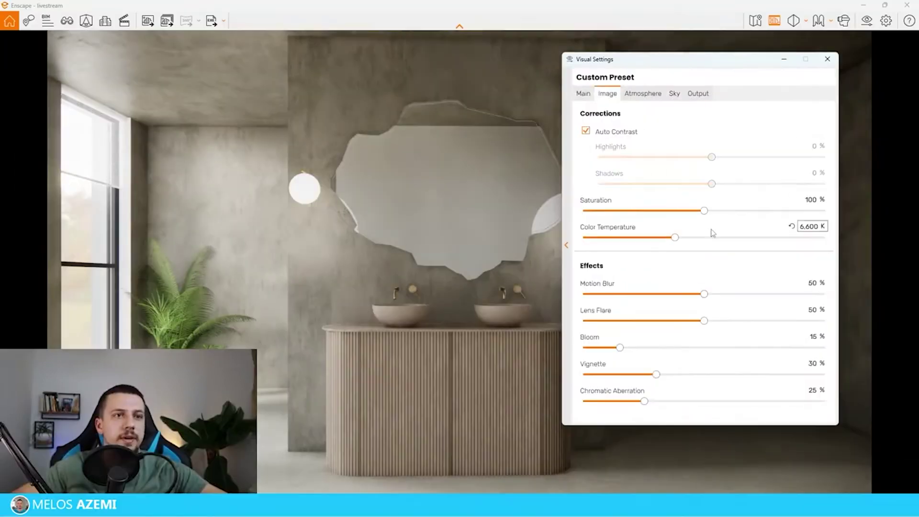
# Set Enscape saturation to 110%, color temperature to 7,945 K, lens flare to 34%, motion blur, bloom and chromatic aberration to 0%, and reduce shadow sharpness.
pyautogui.moveTo(687, 214); pyautogui.dragTo(680, 215)
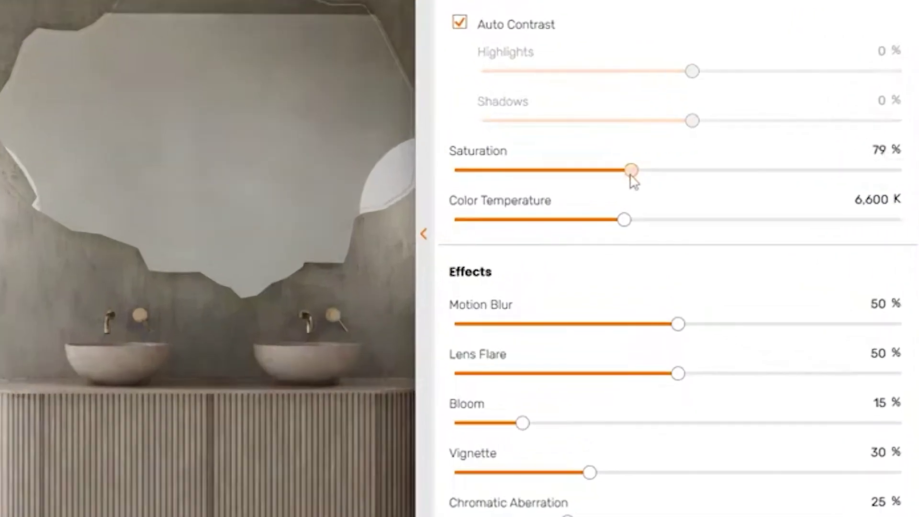
pyautogui.moveTo(651, 181); pyautogui.dragTo(676, 184)
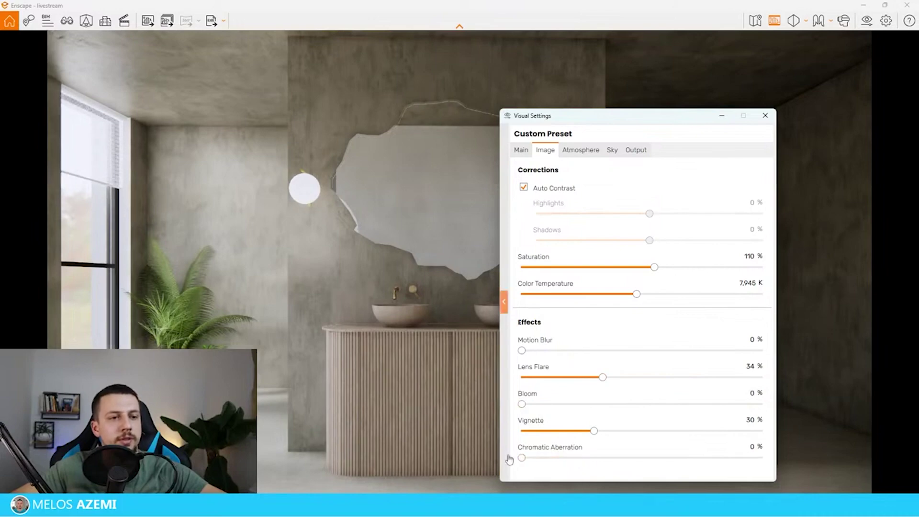
pyautogui.moveTo(638, 122); pyautogui.dragTo(657, 113)
pyautogui.click(598, 140)
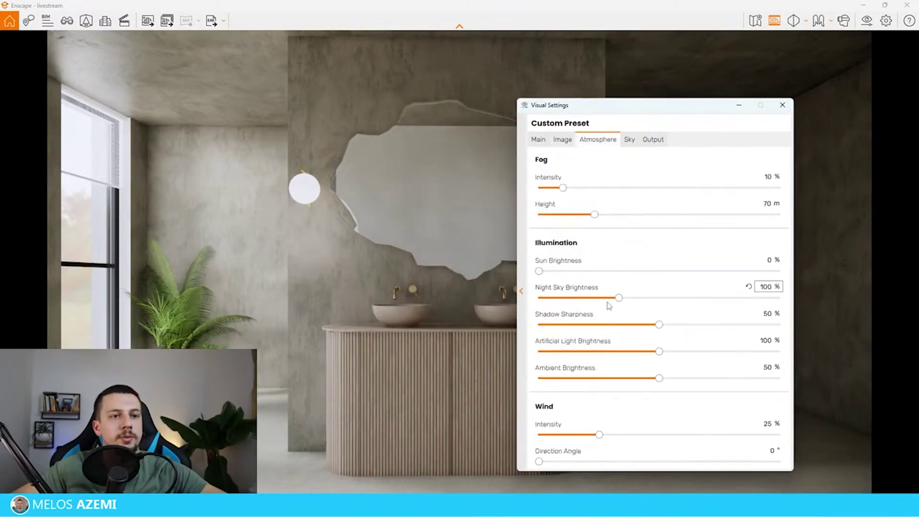
pyautogui.moveTo(660, 328); pyautogui.dragTo(331, 327)
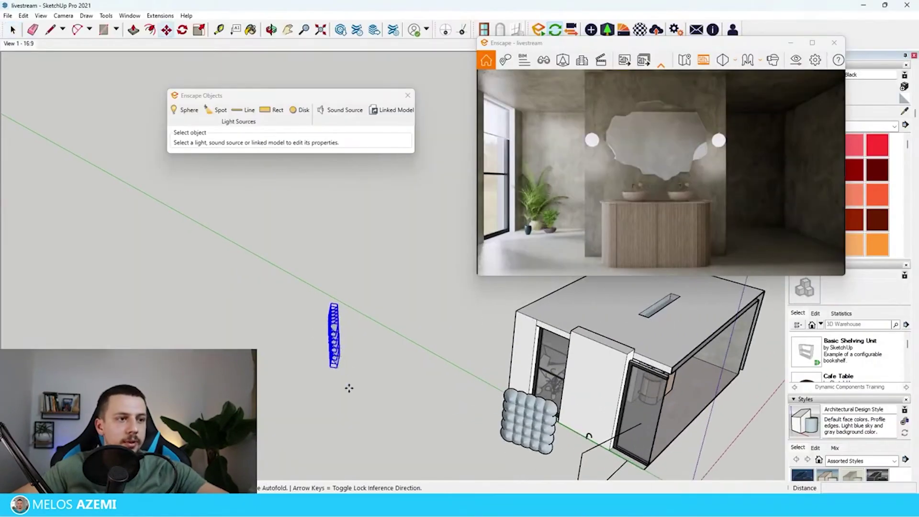
# Copy the selected light grid outside the building to a spot nearer its front wall and start rotating the copy.
pyautogui.moveTo(349, 388); pyautogui.dragTo(356, 413, button='middle')
pyautogui.press('ctrl')
pyautogui.click(322, 348)
pyautogui.click(448, 457)
pyautogui.press('q')
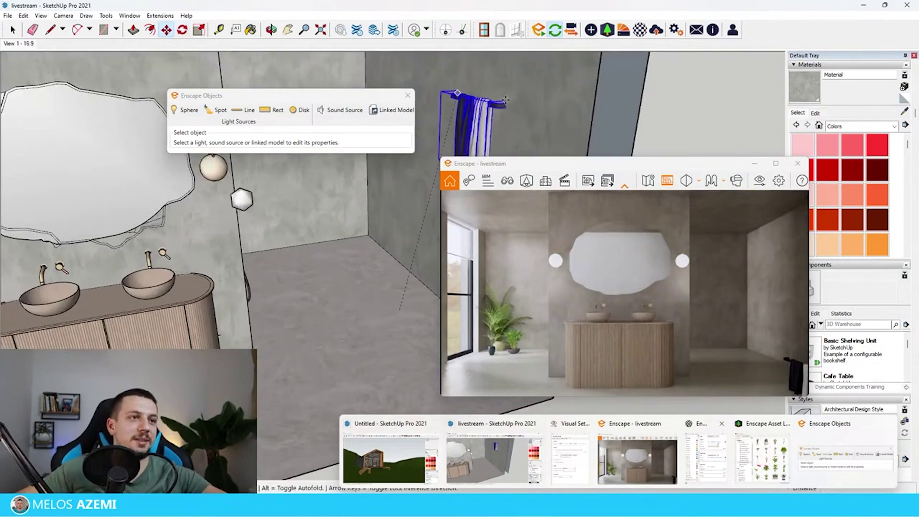
# Close the Enscape Asset Library after browsing its bathroom accessories, and search 3D Warehouse for bathroom accessories.
pyautogui.scroll(-3, 498, 112)
pyautogui.scroll(-2, 498, 111)
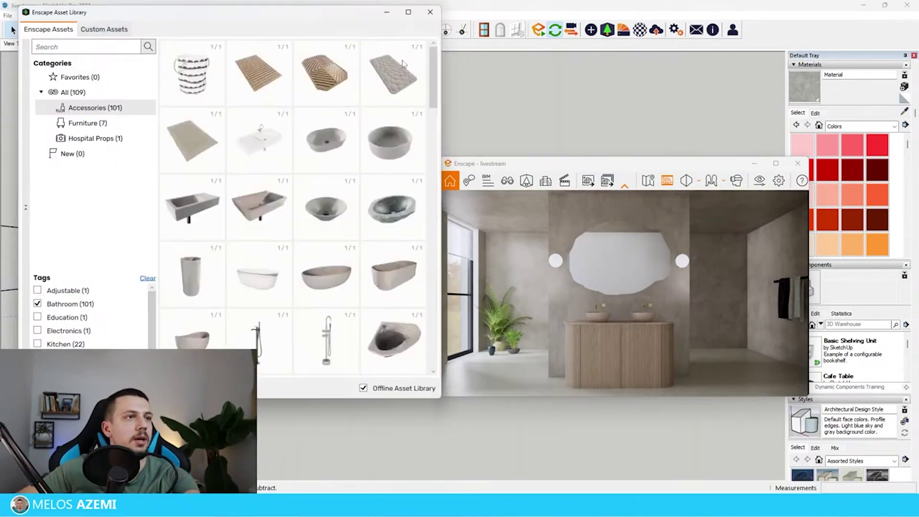
pyautogui.click(431, 12)
pyautogui.click(342, 31)
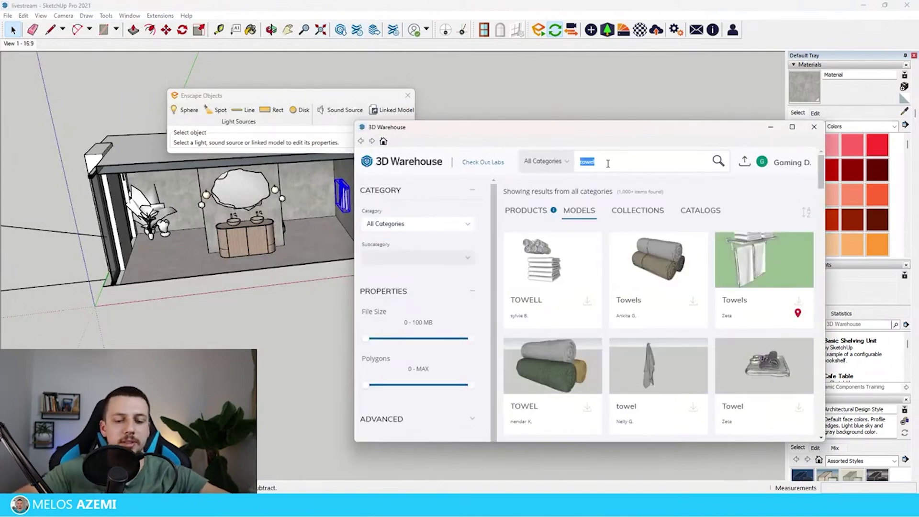
pyautogui.click(608, 163)
pyautogui.write('bathroom acces')
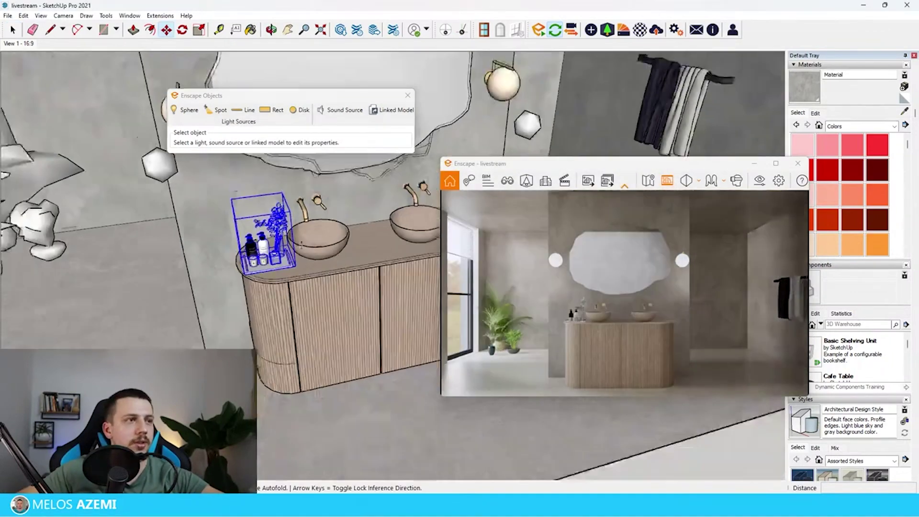
# Scale down the tray of soap bottles and dried flowers slightly on the vanity countertop.
pyautogui.scroll(3, 230, 195)
pyautogui.press('s')
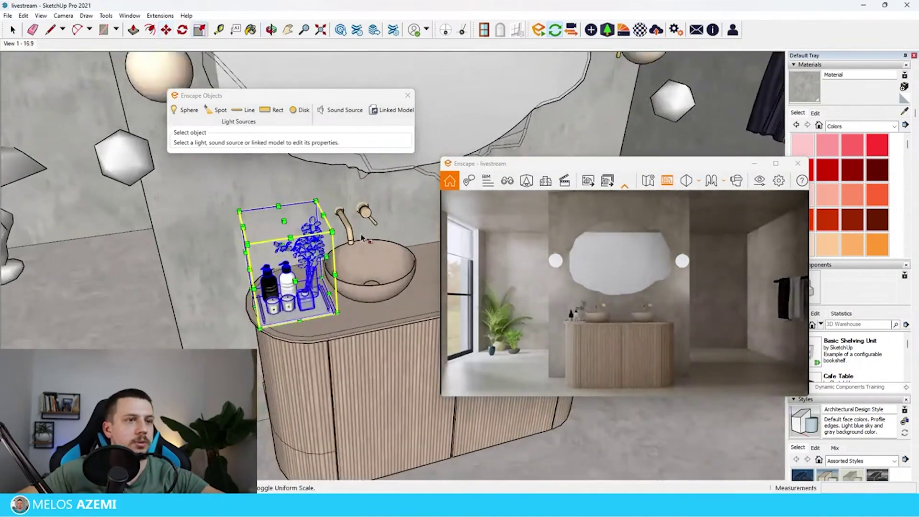
pyautogui.moveTo(332, 232); pyautogui.dragTo(321, 241)
# Move the toiletries tray to the right end of the vanity countertop, beside the second basin.
pyautogui.scroll(-5, 168, 216)
pyautogui.scroll(3, 216, 210)
pyautogui.press('m')
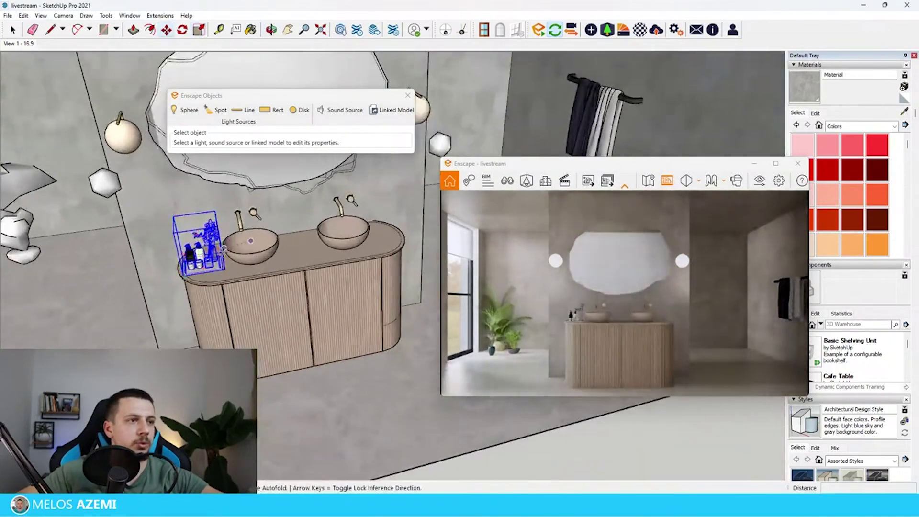
pyautogui.click(222, 269)
pyautogui.click(416, 244)
# Rotate the toiletries tray about a point near its front edge and maximize the Enscape render window.
pyautogui.scroll(5, 294, 340)
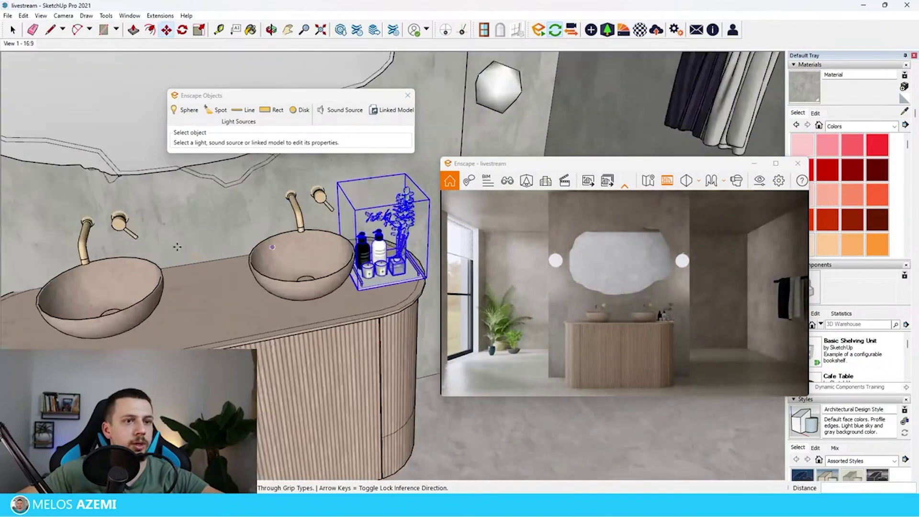
pyautogui.scroll(-3, 327, 299)
pyautogui.scroll(3, 354, 292)
pyautogui.press('q')
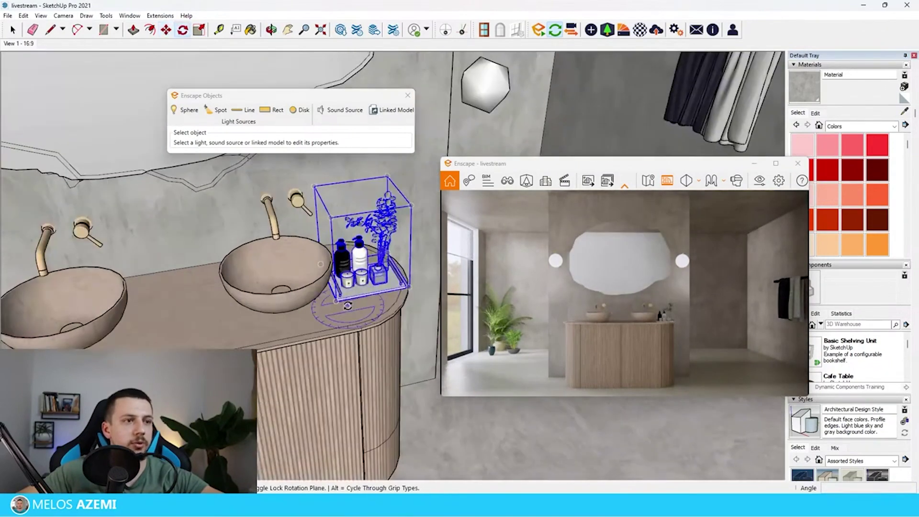
pyautogui.click(374, 303)
pyautogui.click(776, 164)
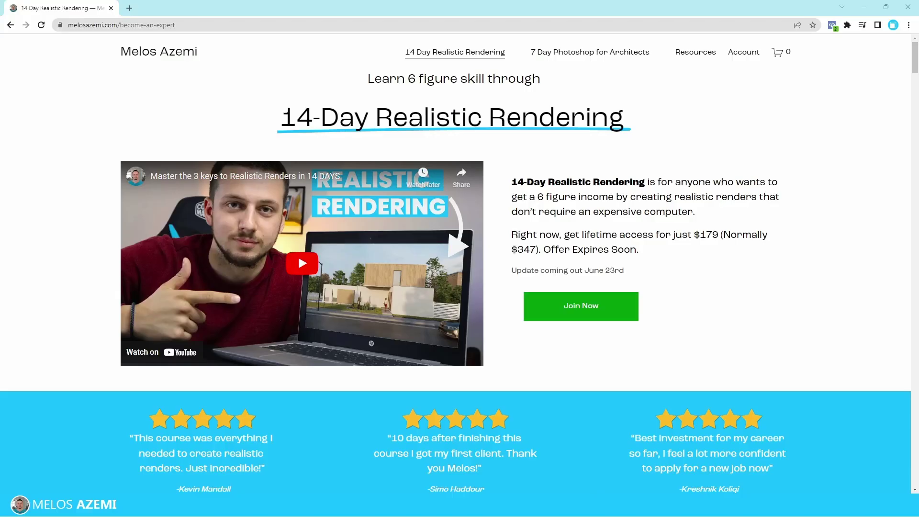
# Examine the day-by-day agenda on the 14-Day Realistic Rendering course page in the browser.
pyautogui.scroll(-9, 755, 302)
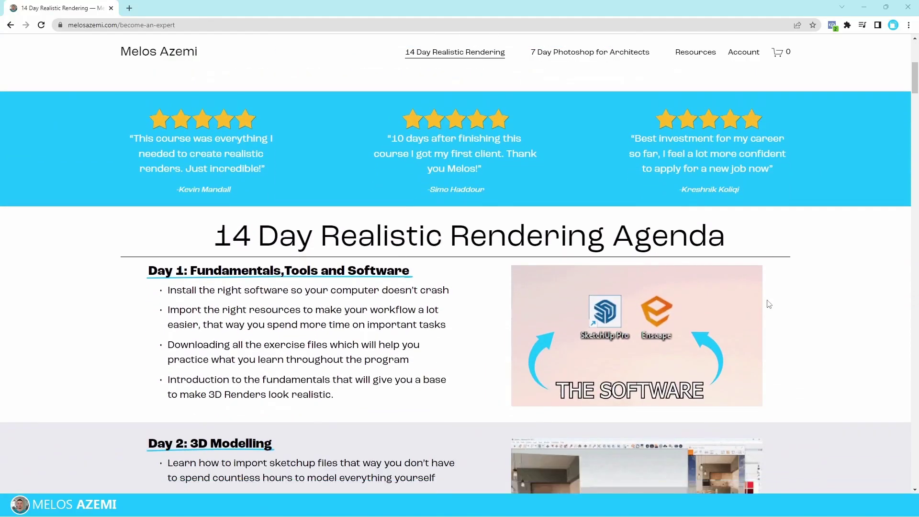
pyautogui.scroll(-5, 774, 293)
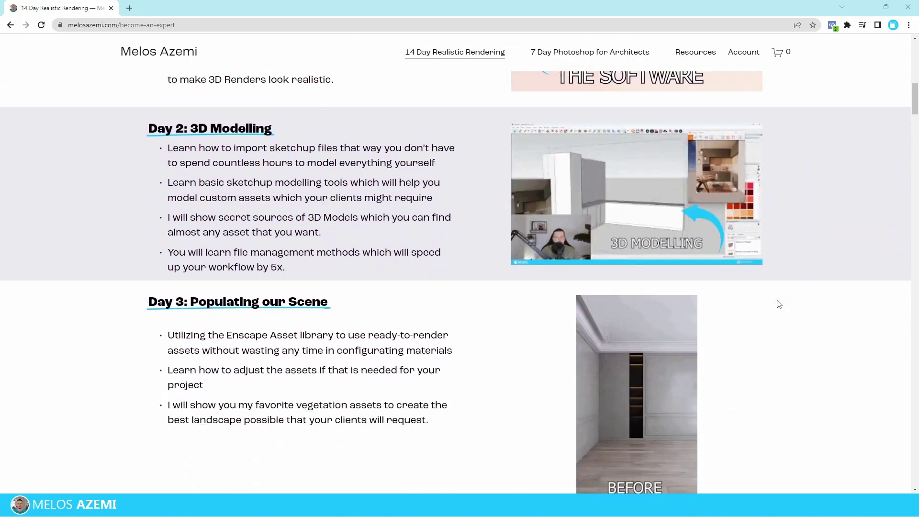
pyautogui.scroll(-8, 778, 301)
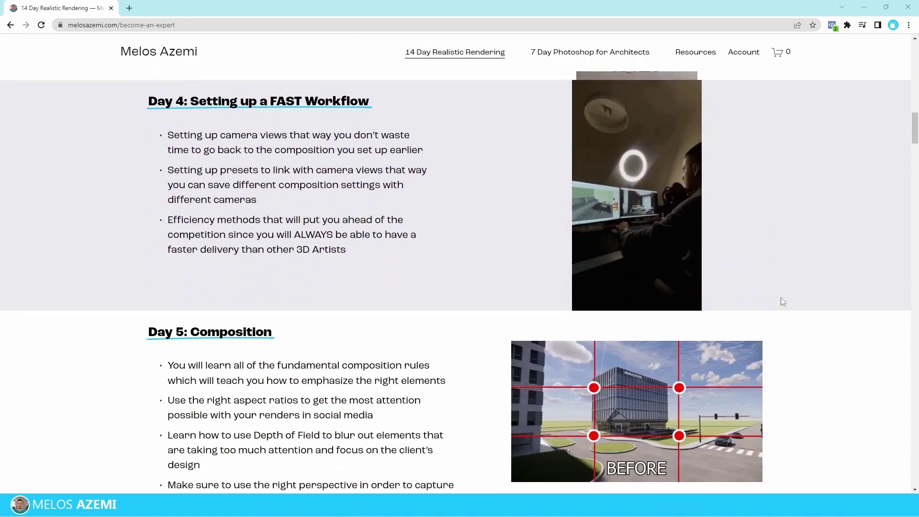